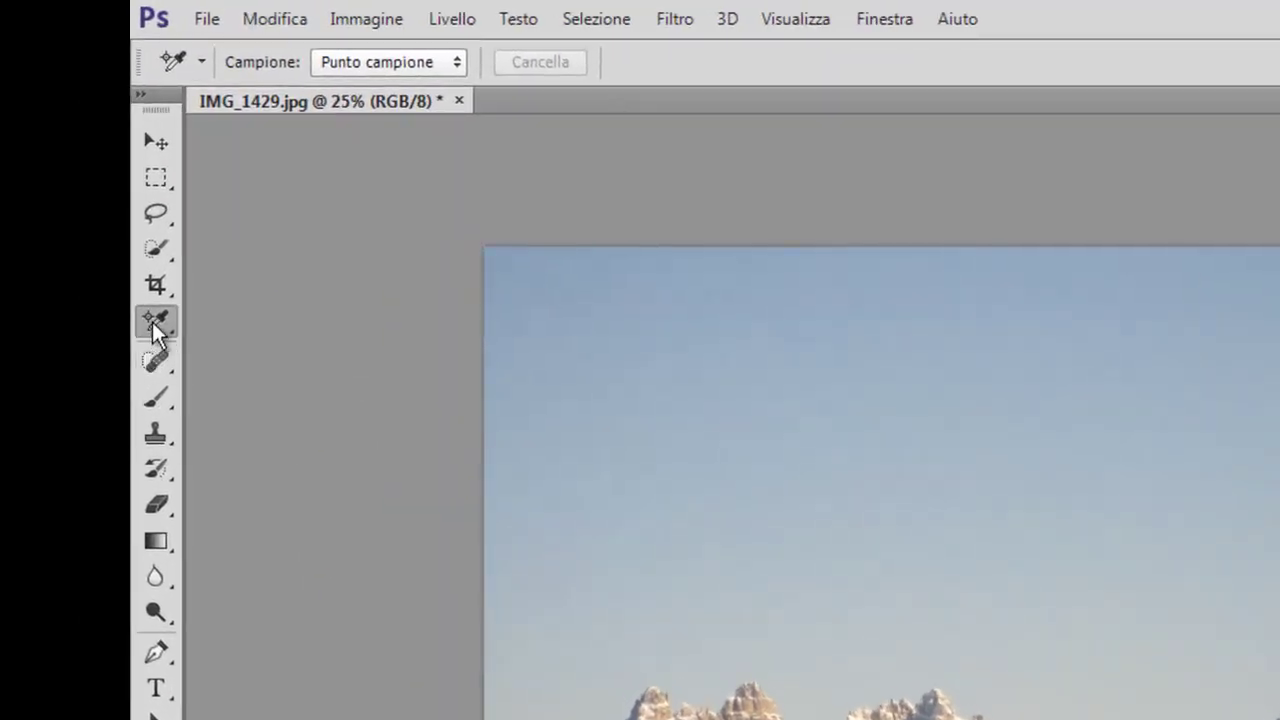
Step: Switch from the Eyedropper to the Color Sampler tool (Strumento Campionatore colore)
right_click(152, 325)
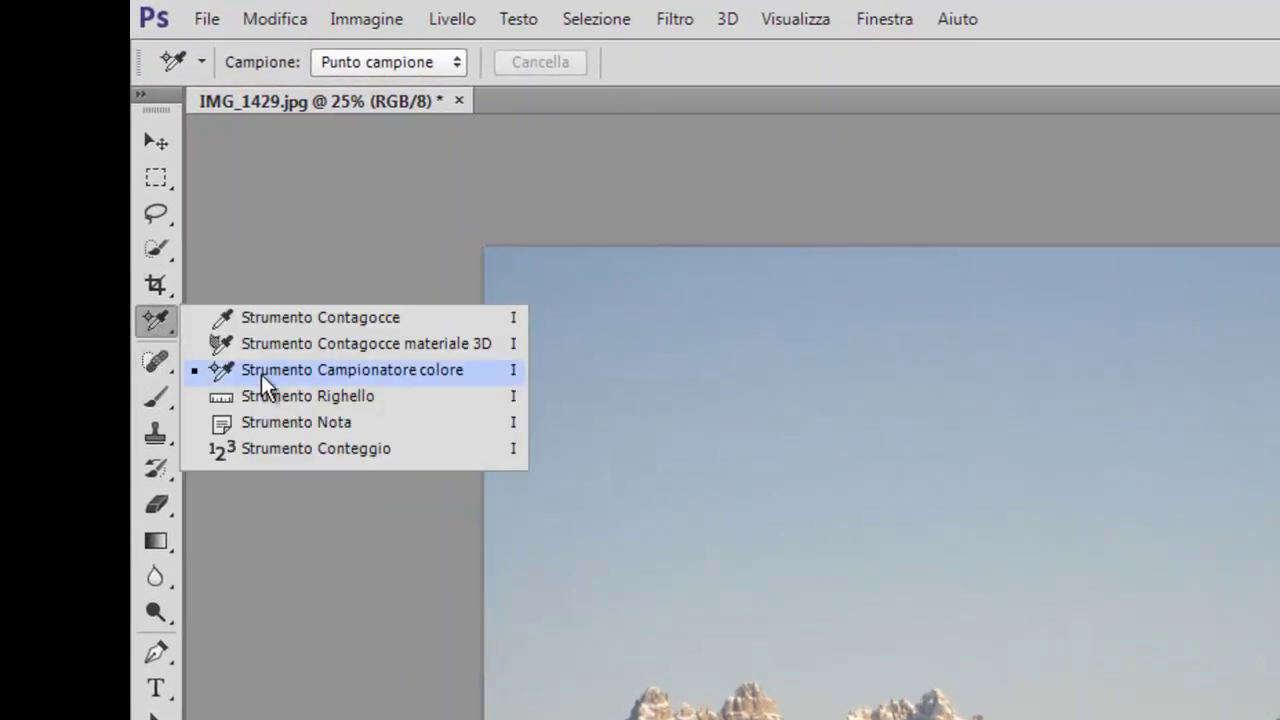
click(378, 374)
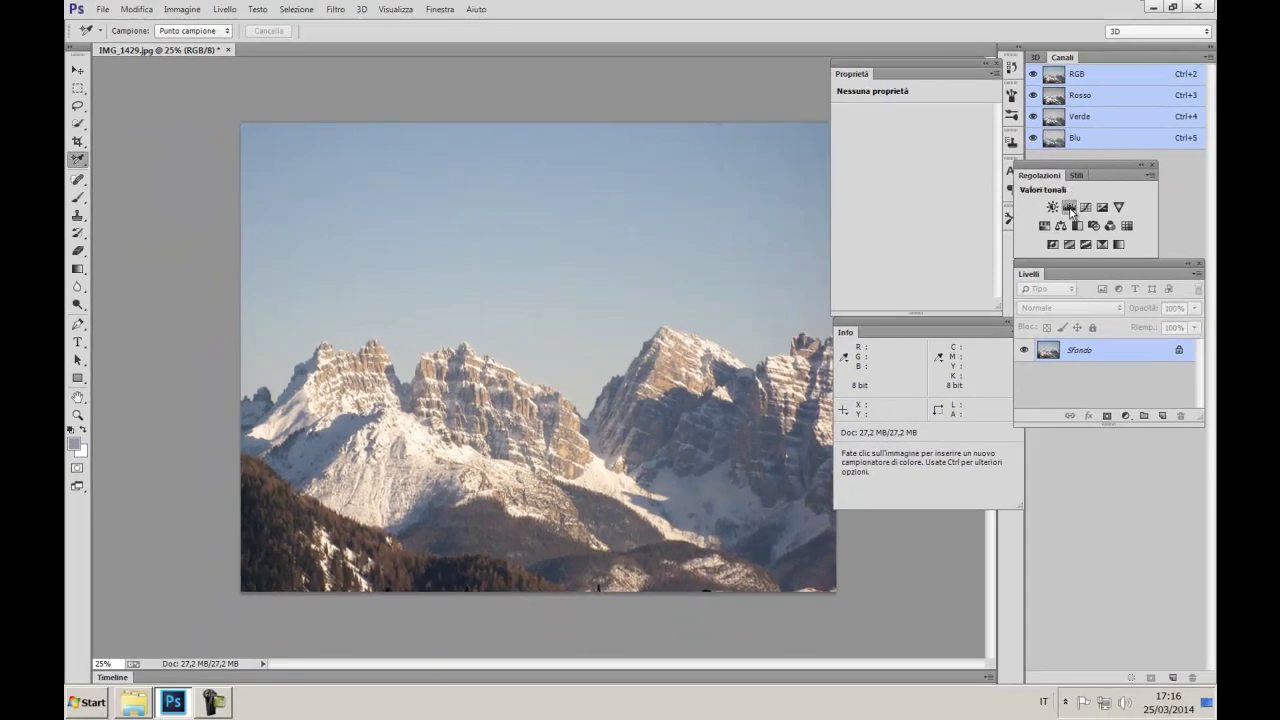
Step: Add the Levels adjustment layer Valori tonali 1 and pick its black-point eyedropper
click(1069, 207)
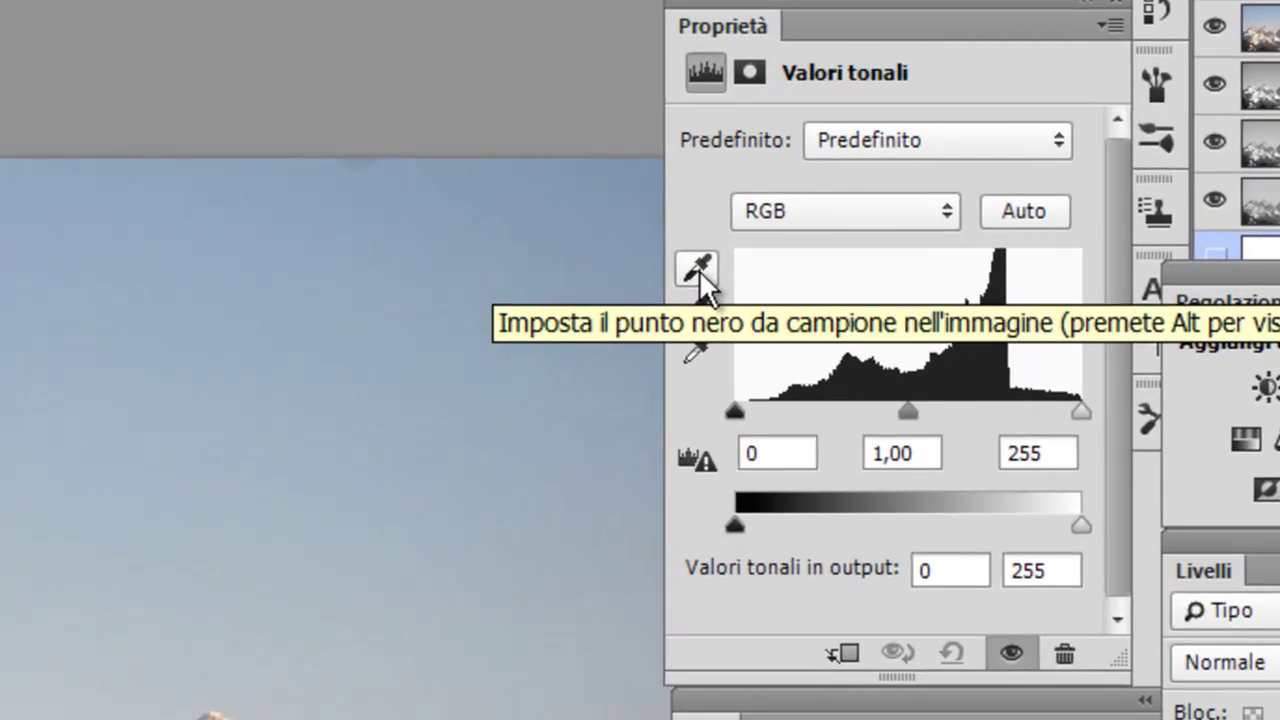
click(699, 270)
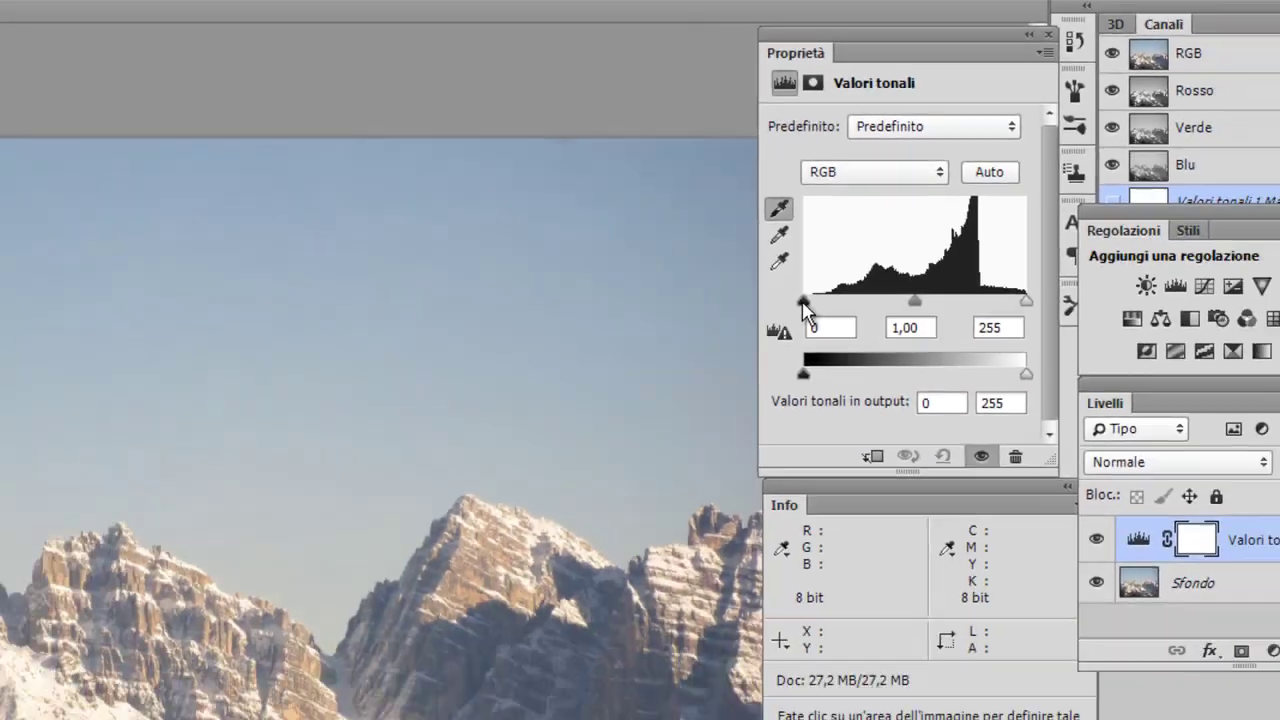
Step: With the black clipping preview on, raise the Levels black input to 52
alt+click(733, 411)
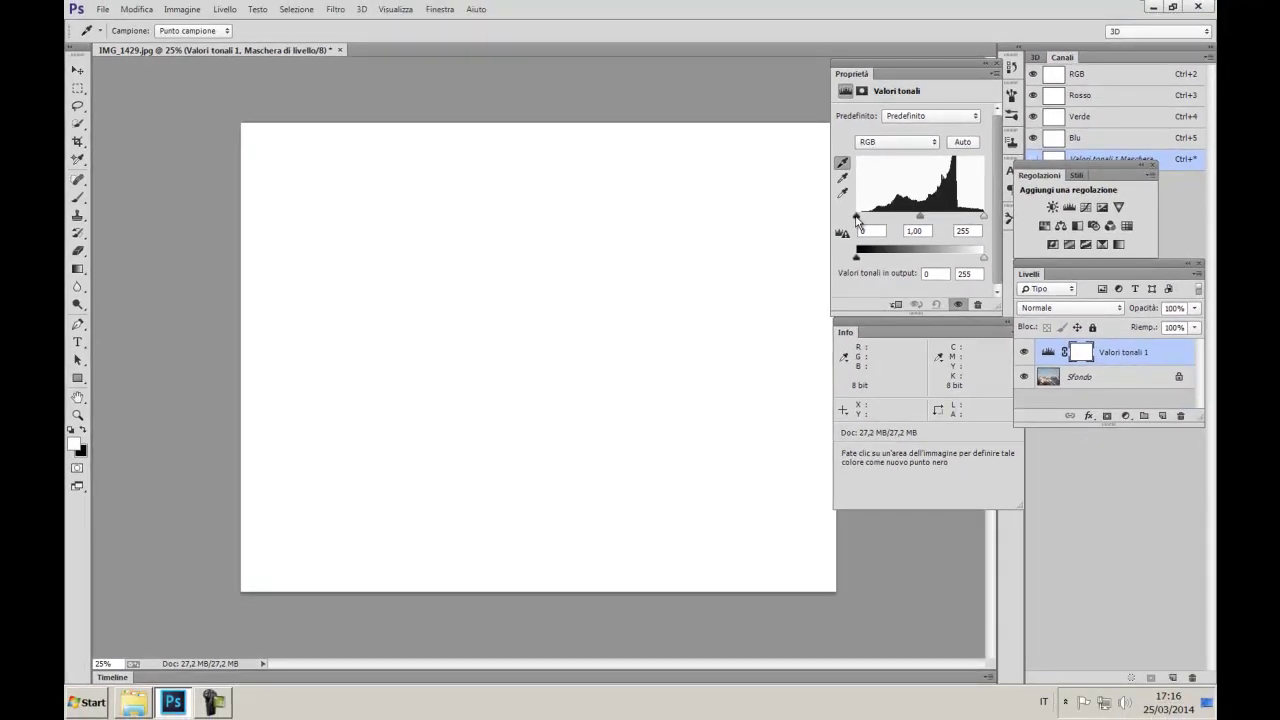
drag(855, 217, 872, 225)
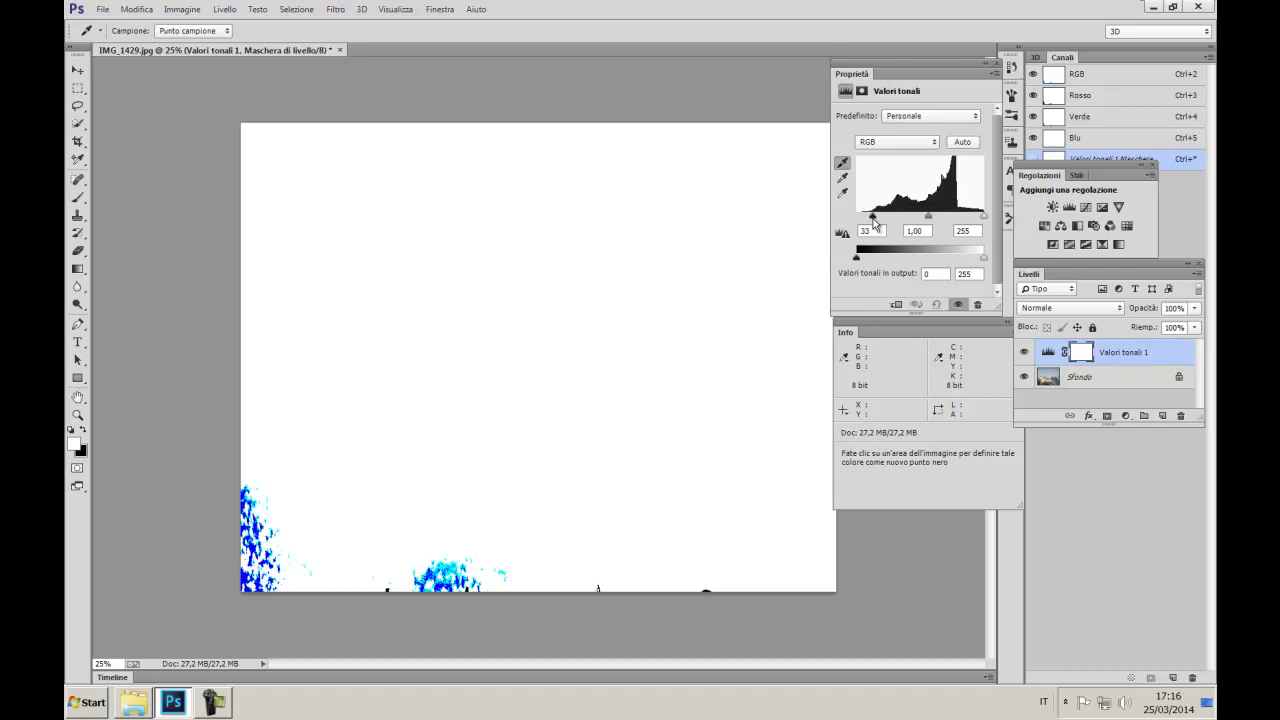
drag(872, 225, 879, 231)
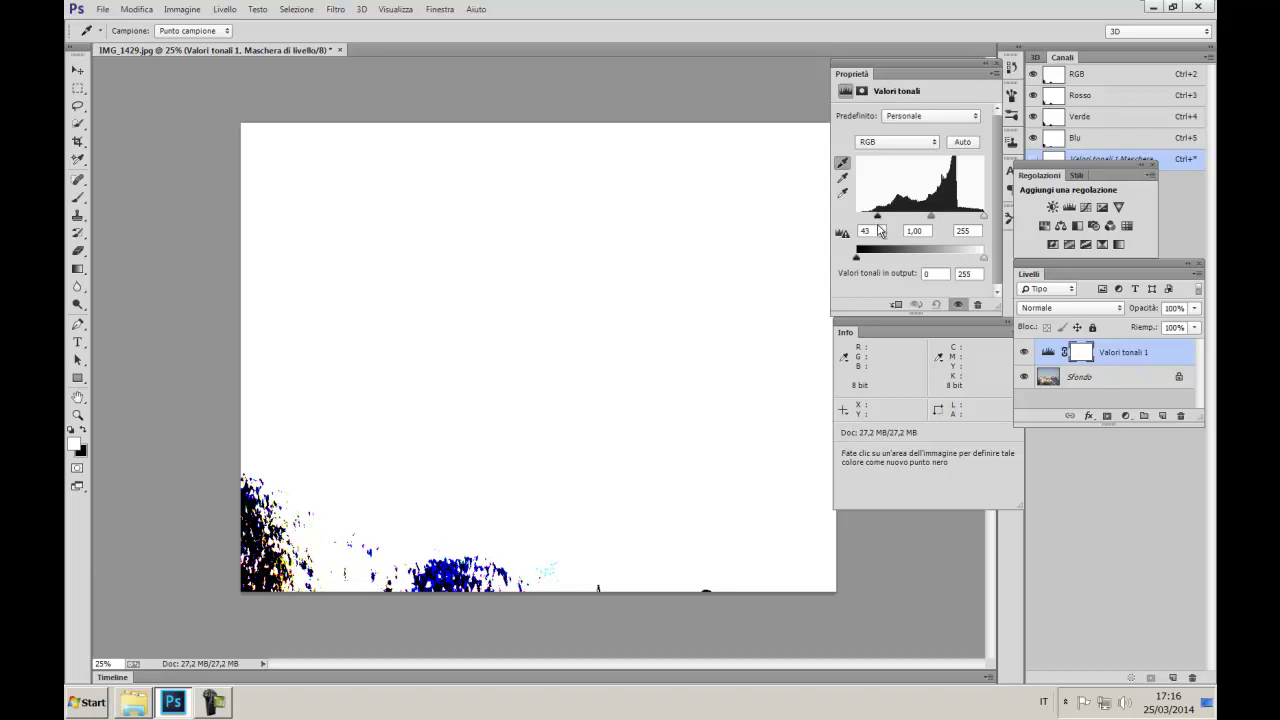
drag(879, 231, 885, 231)
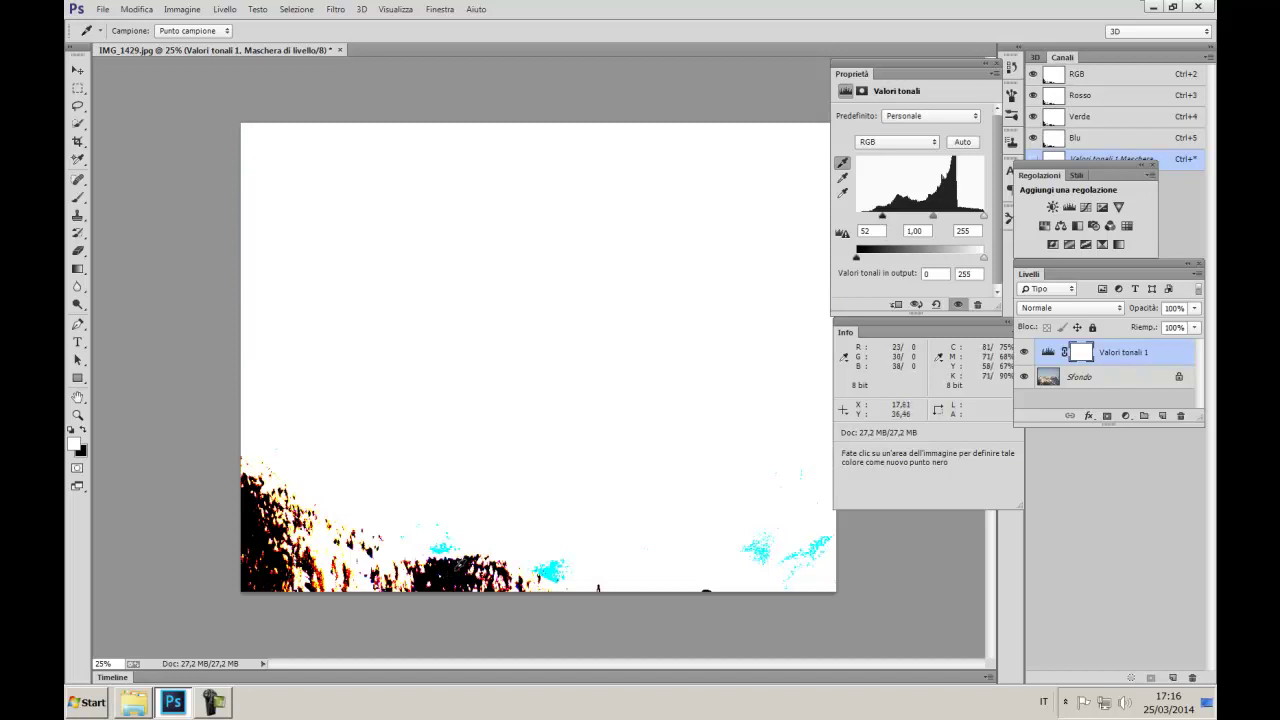
Step: Zoom into the forest and place Color Sampler #1 on its darkest shadow (R26 G34 B45)
key(alt)
scroll(475, 533, up, 5)
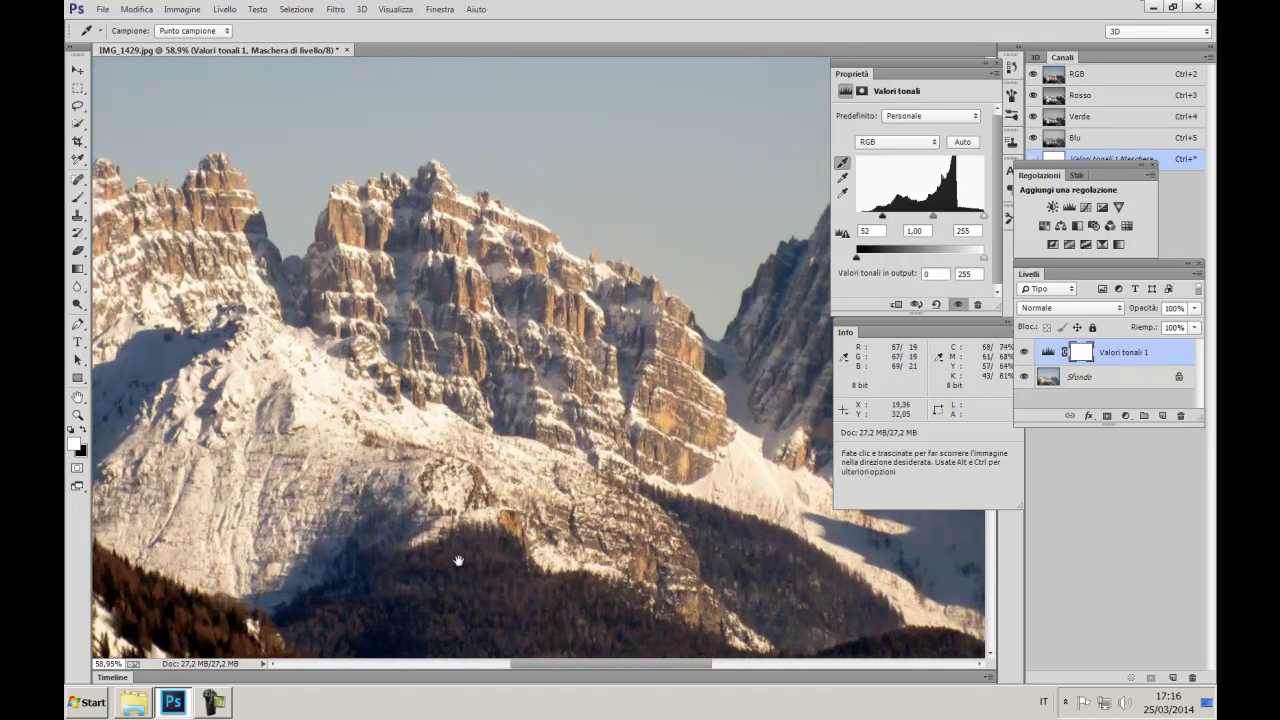
drag(469, 383, 481, 328)
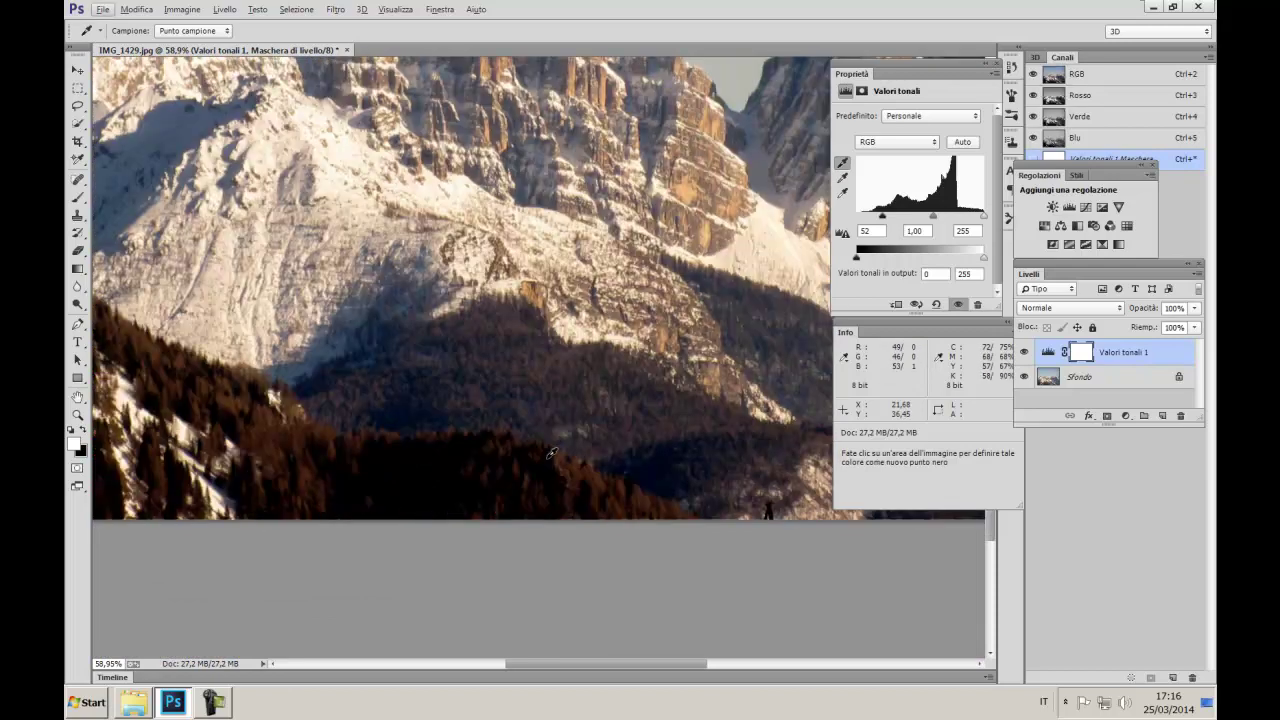
key(alt)
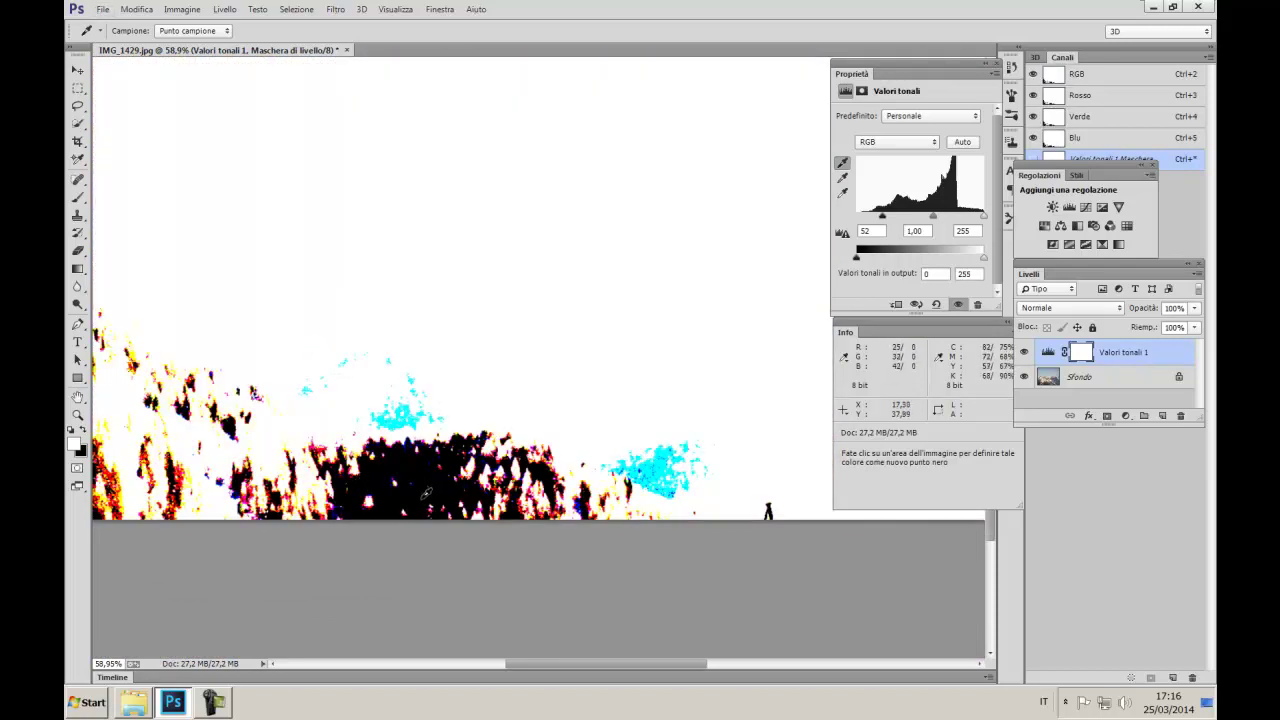
key(shift)
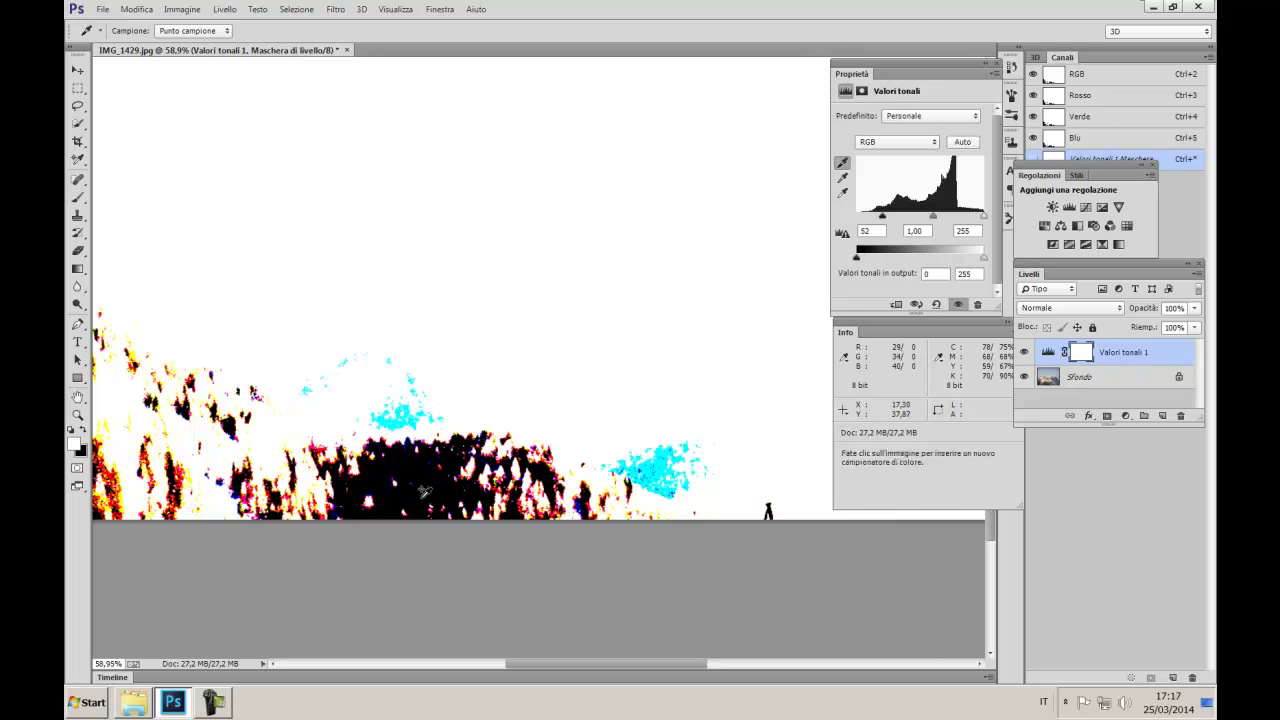
key(alt+shift)
key(alt)
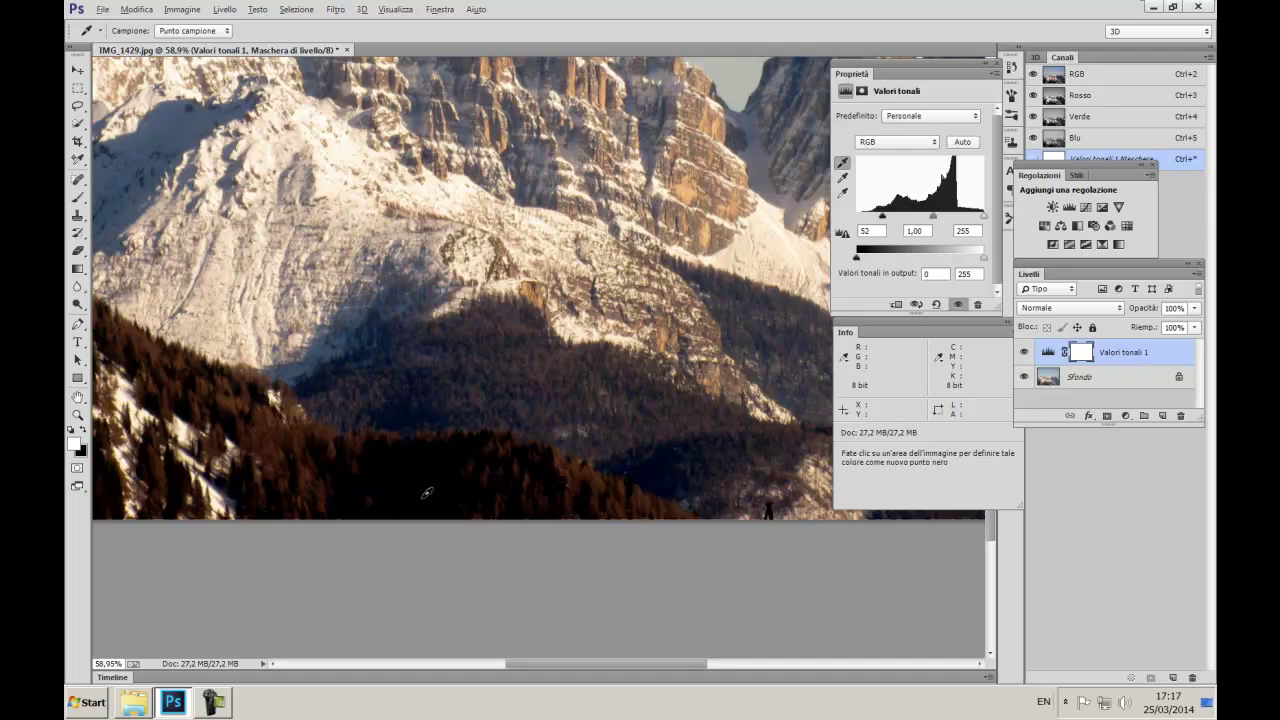
key(alt)
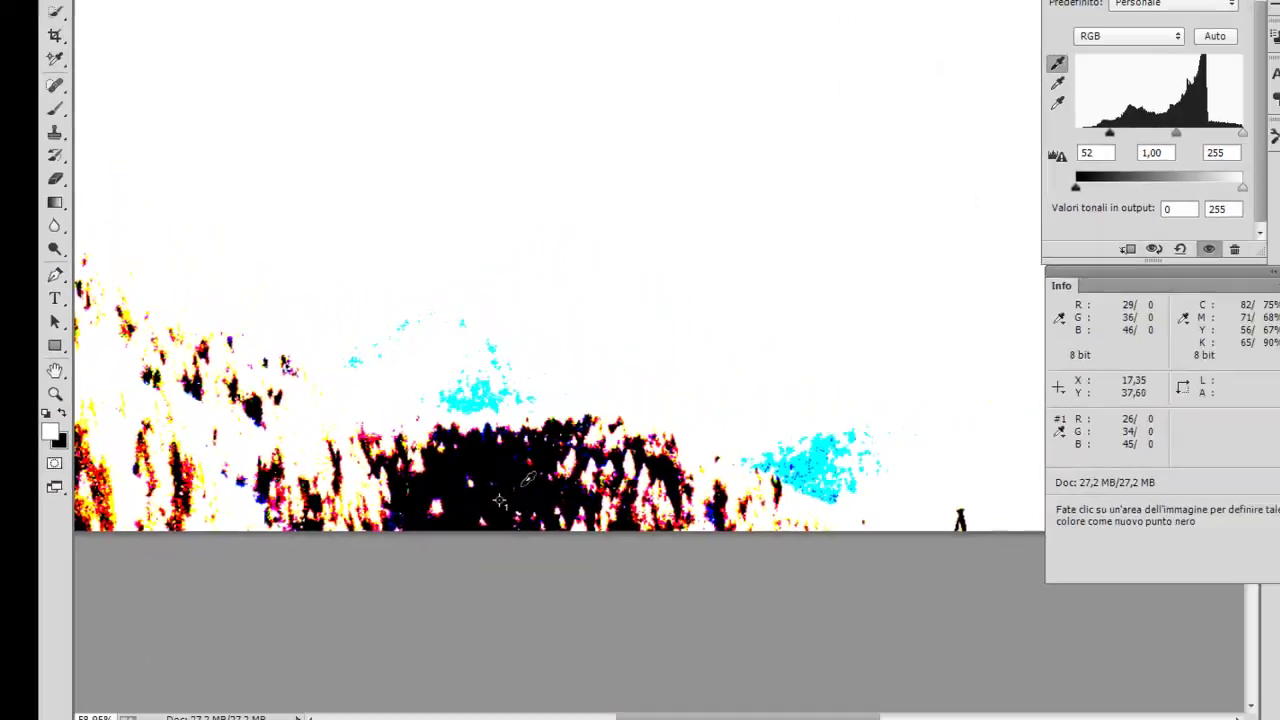
key(alt)
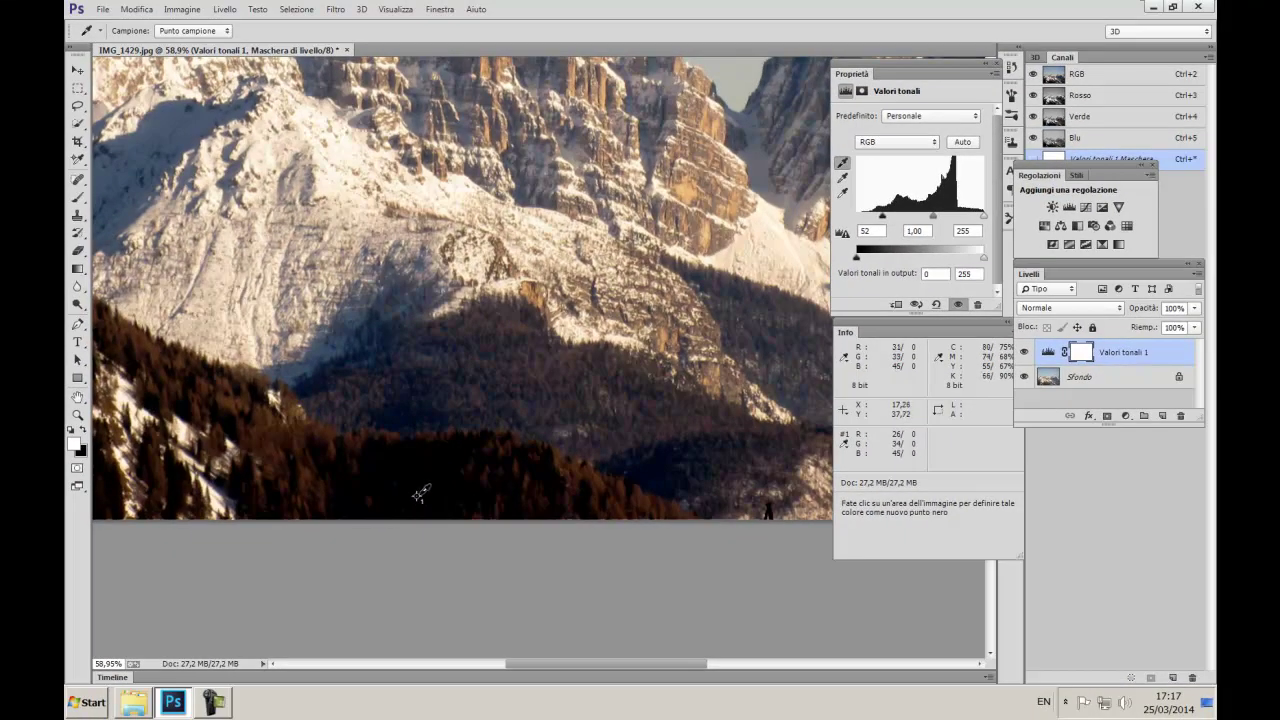
scroll(792, 253, down, 1)
scroll(790, 254, down, 2)
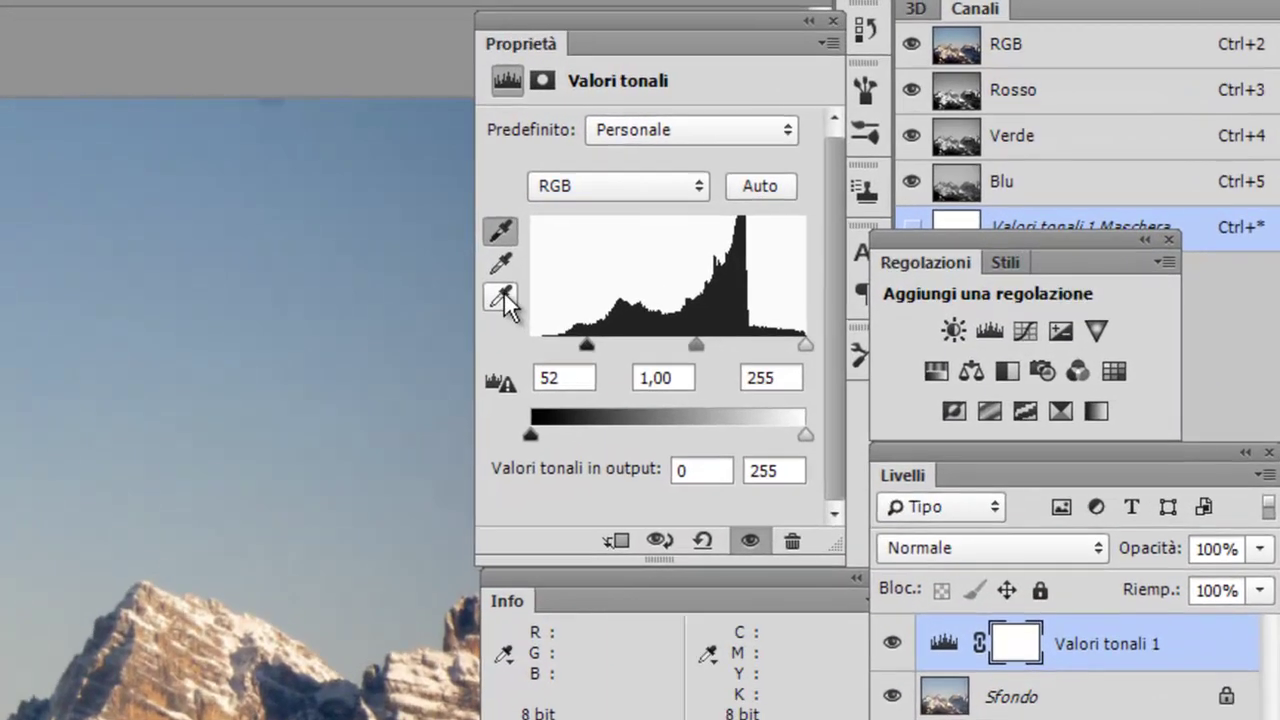
Step: Lower the Levels white input to 225 while checking highlight clipping on the zoomed snowy peaks
click(491, 305)
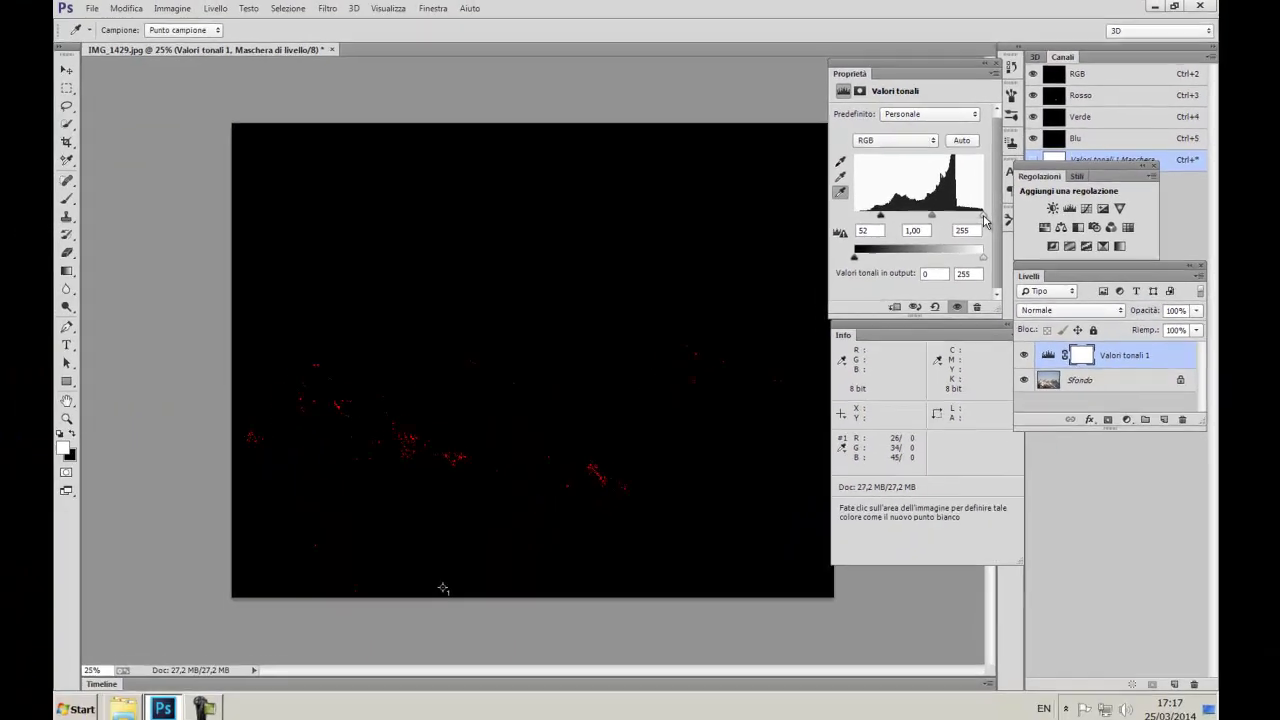
alt+click(986, 220)
drag(986, 220, 971, 220)
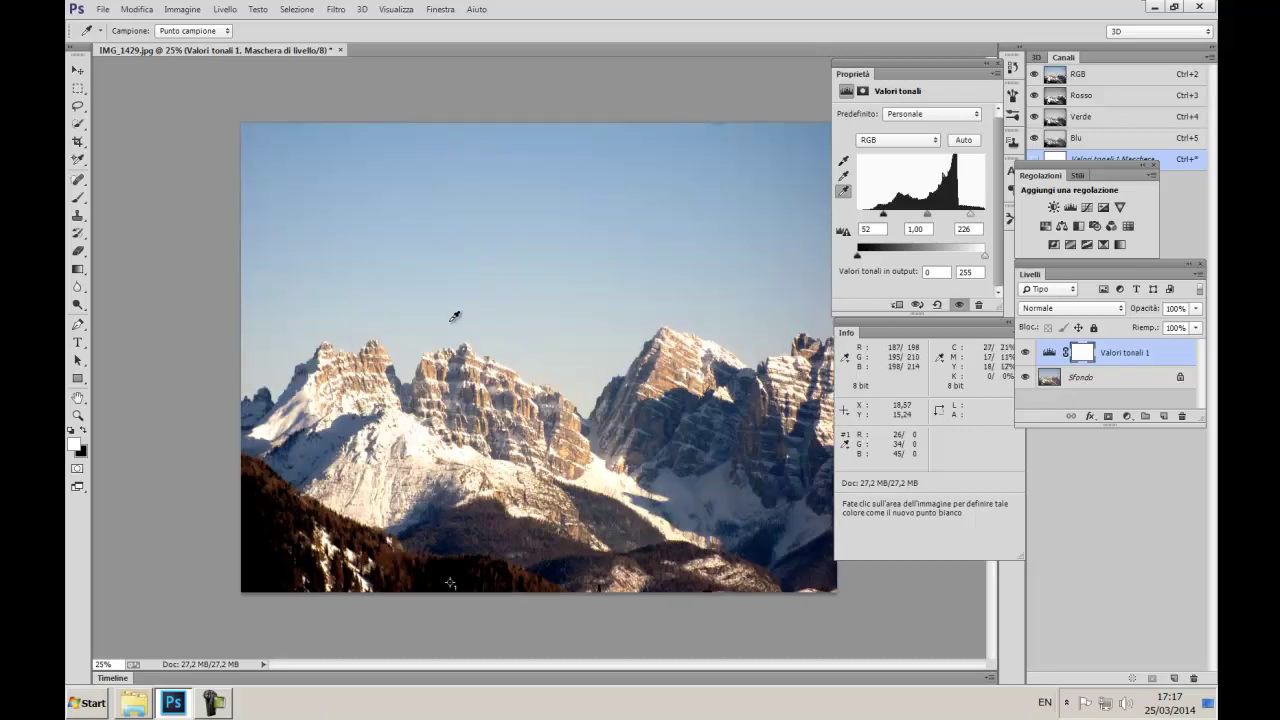
drag(422, 424, 453, 474)
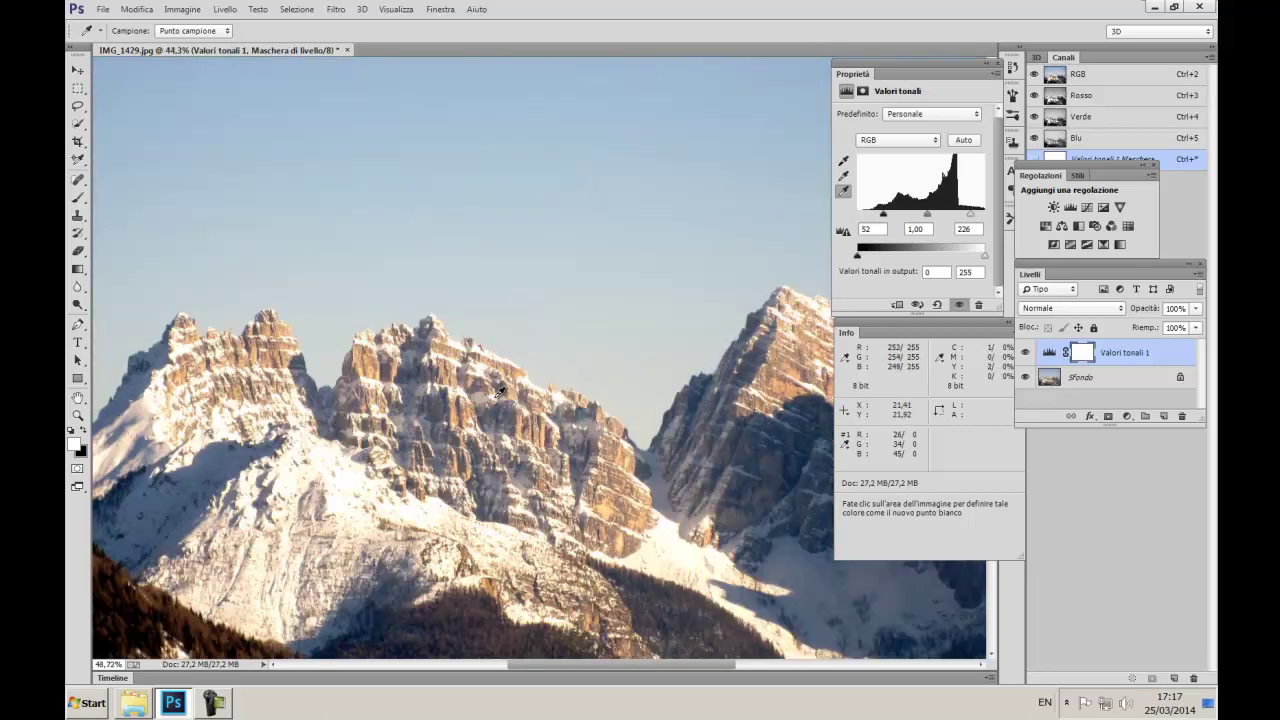
scroll(453, 474, up, 1)
scroll(563, 362, up, 1)
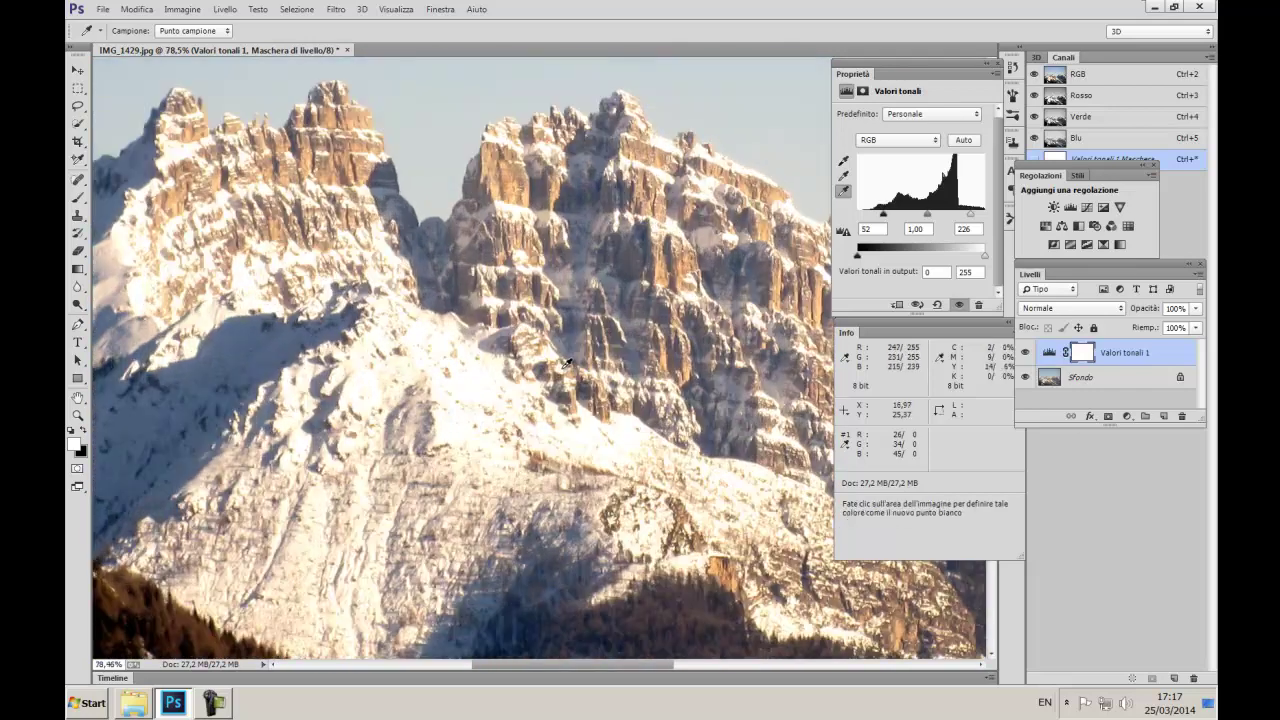
scroll(563, 362, up, 1)
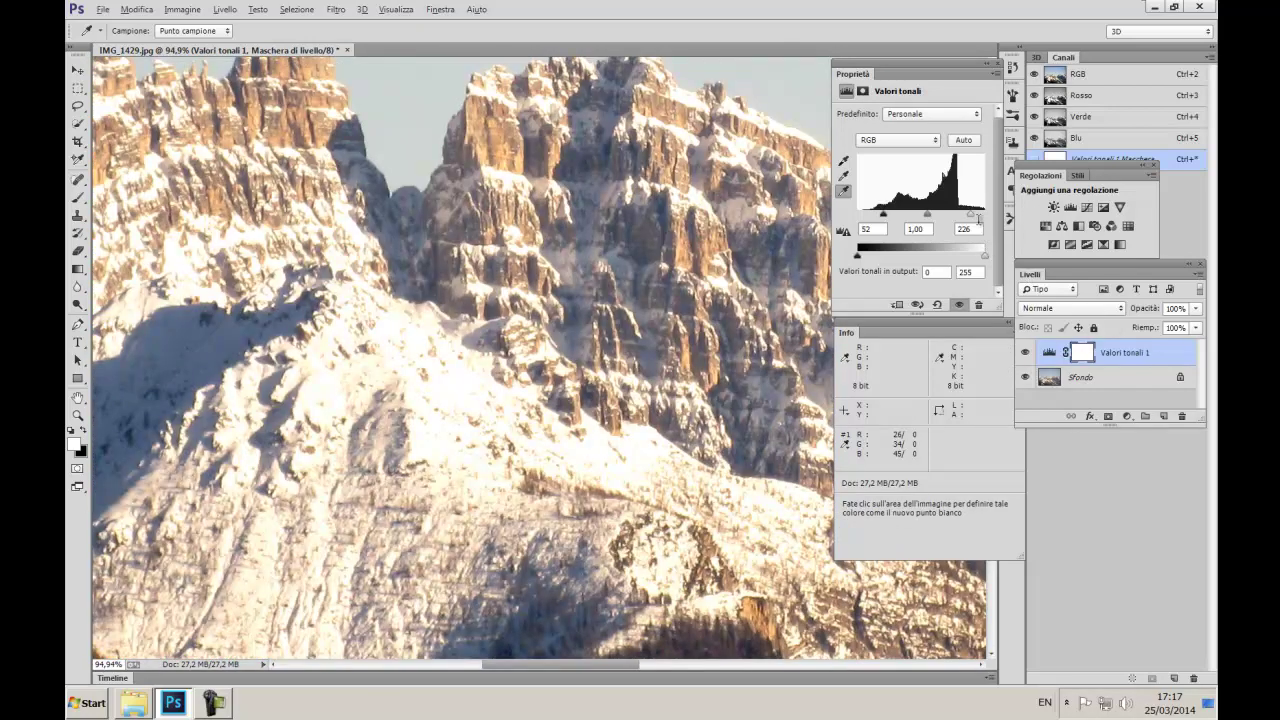
drag(979, 217, 971, 221)
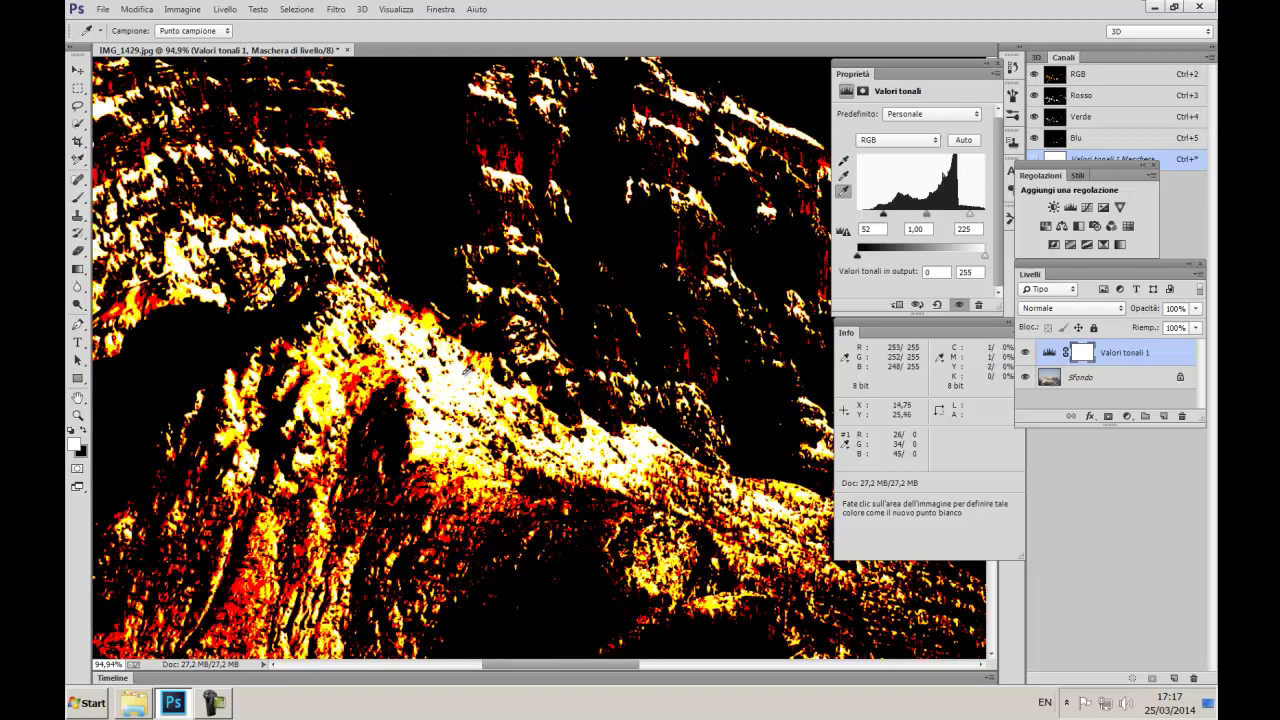
Step: Place Color Sampler #2 on the brightest snow (R254 G251 B244)
key(shift)
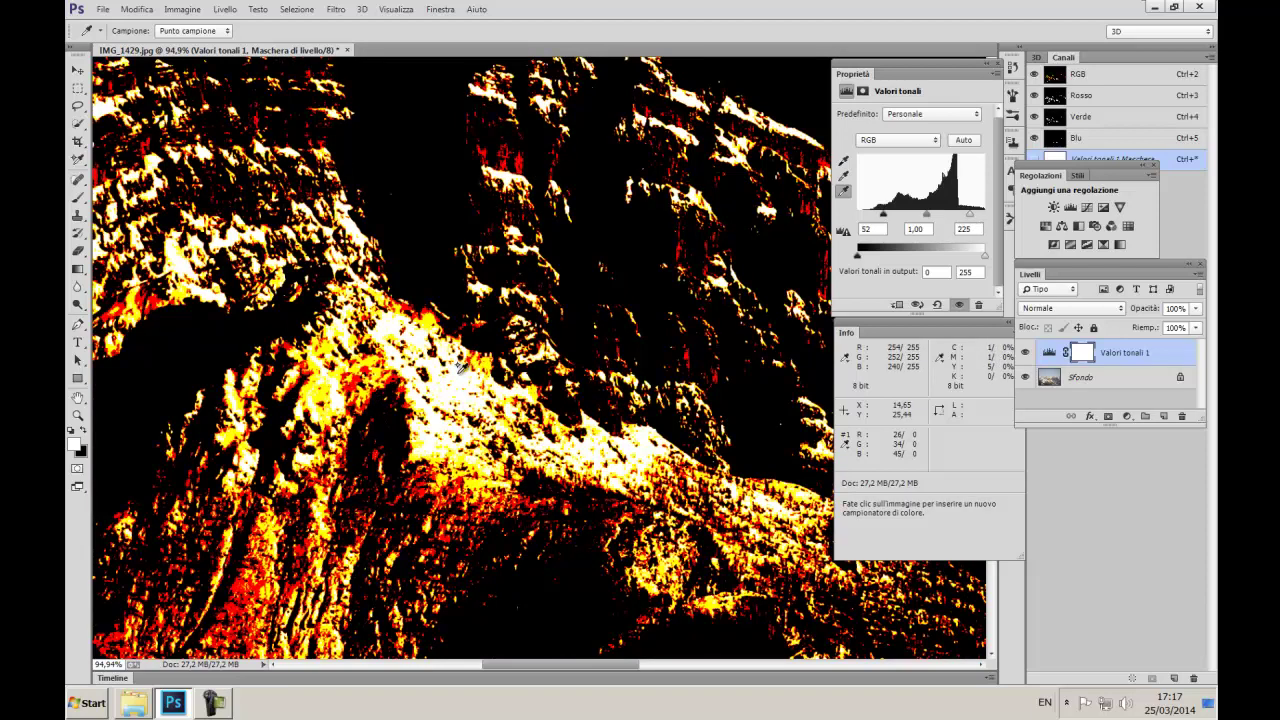
shift+click(464, 379)
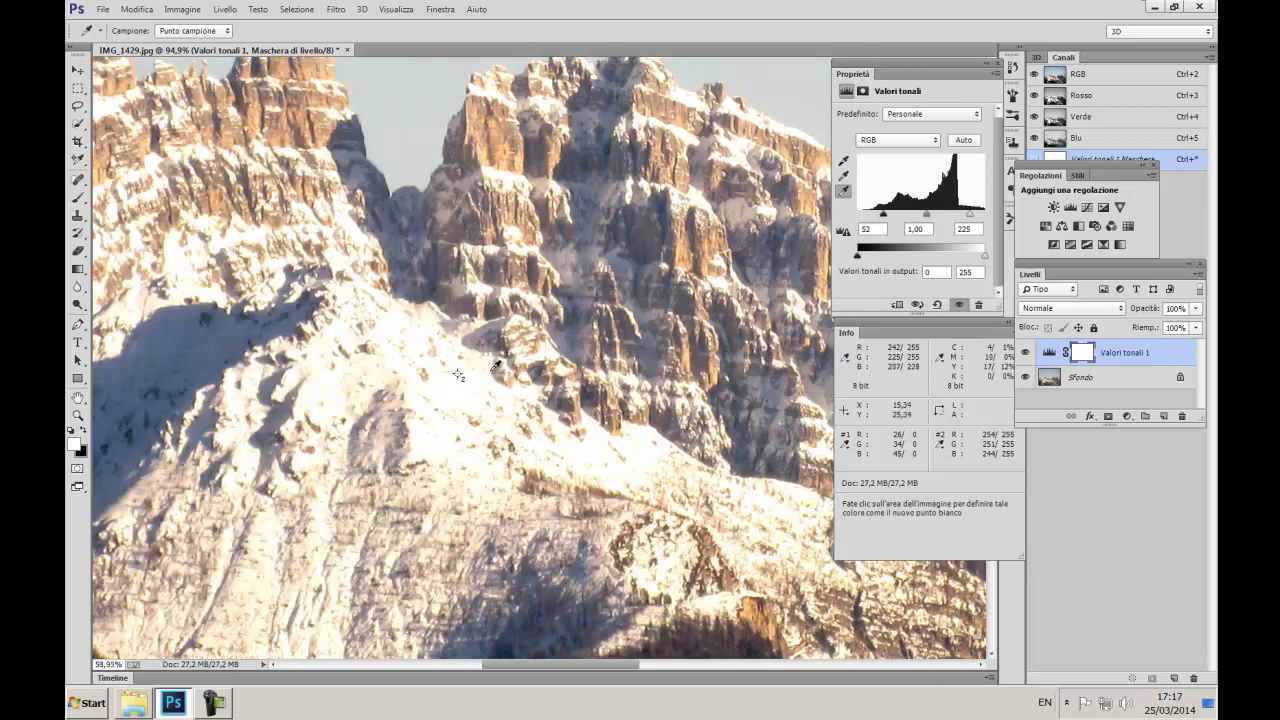
scroll(495, 375, down, 2)
scroll(505, 373, down, 1)
scroll(507, 371, down, 1)
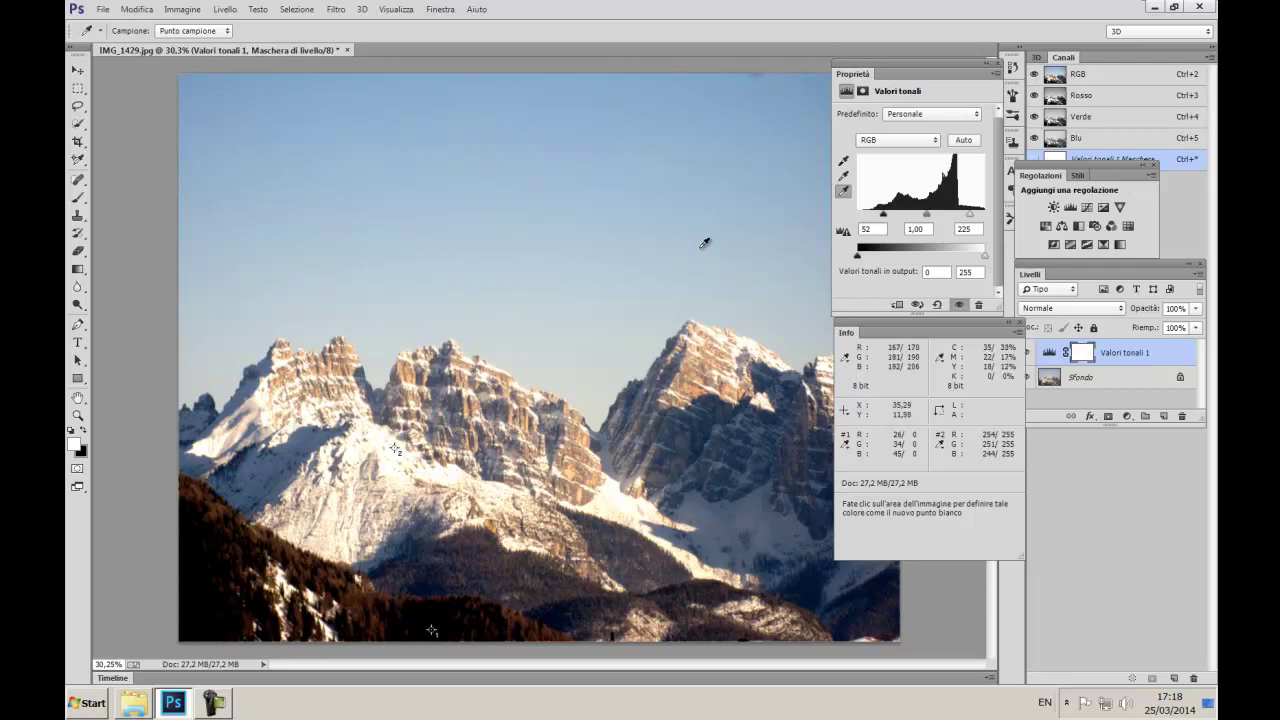
Step: Reposition the Info panel to the lower right of the image, clear of the peaks
key(F8)
key(F8)
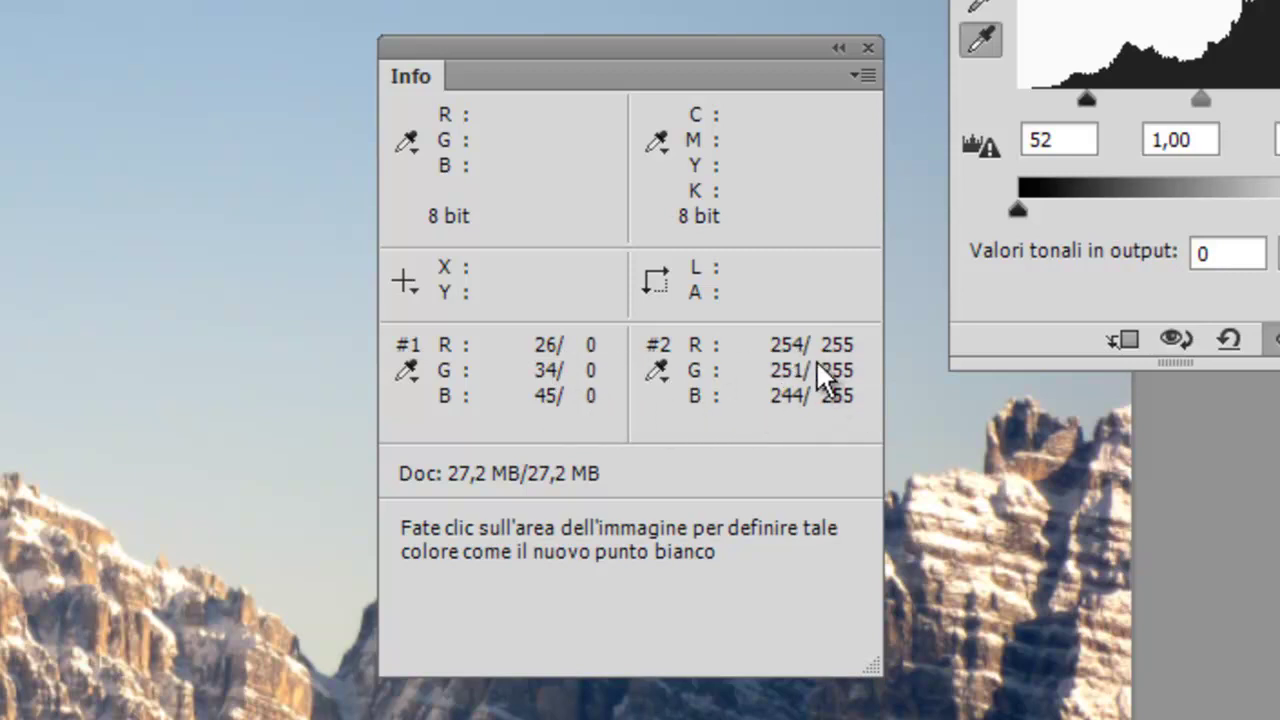
drag(595, 62, 580, 42)
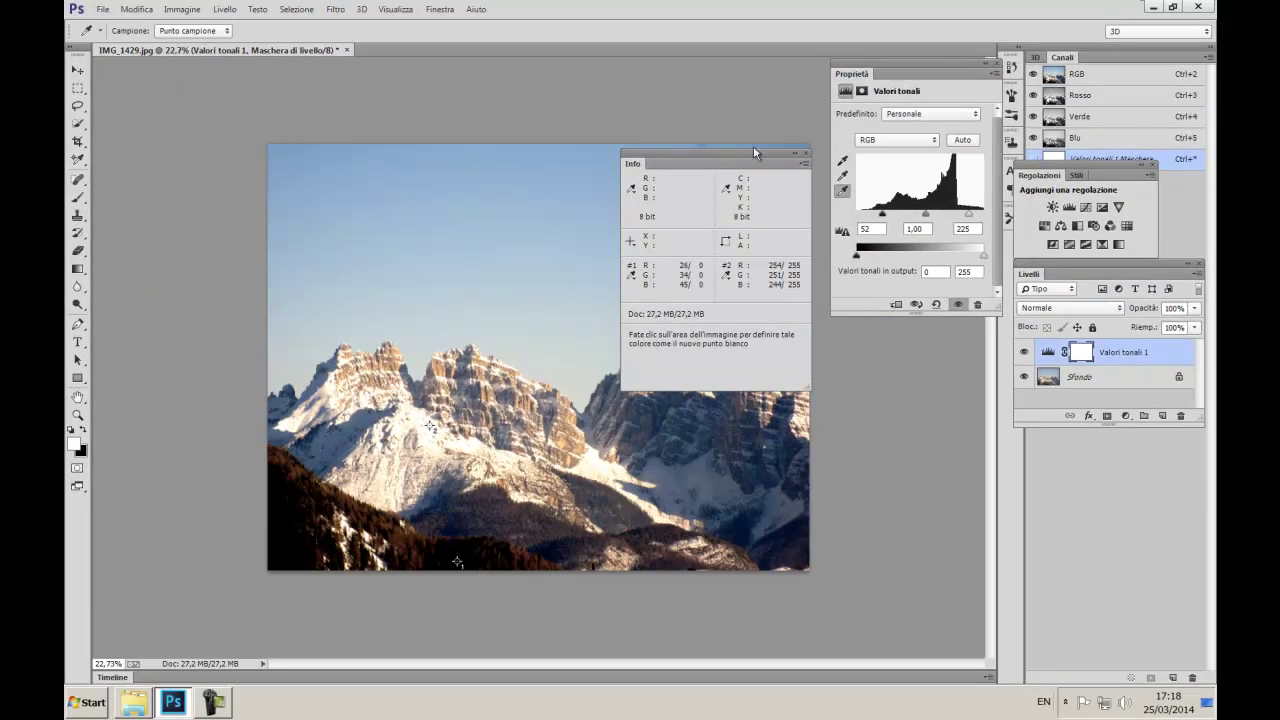
key(F8)
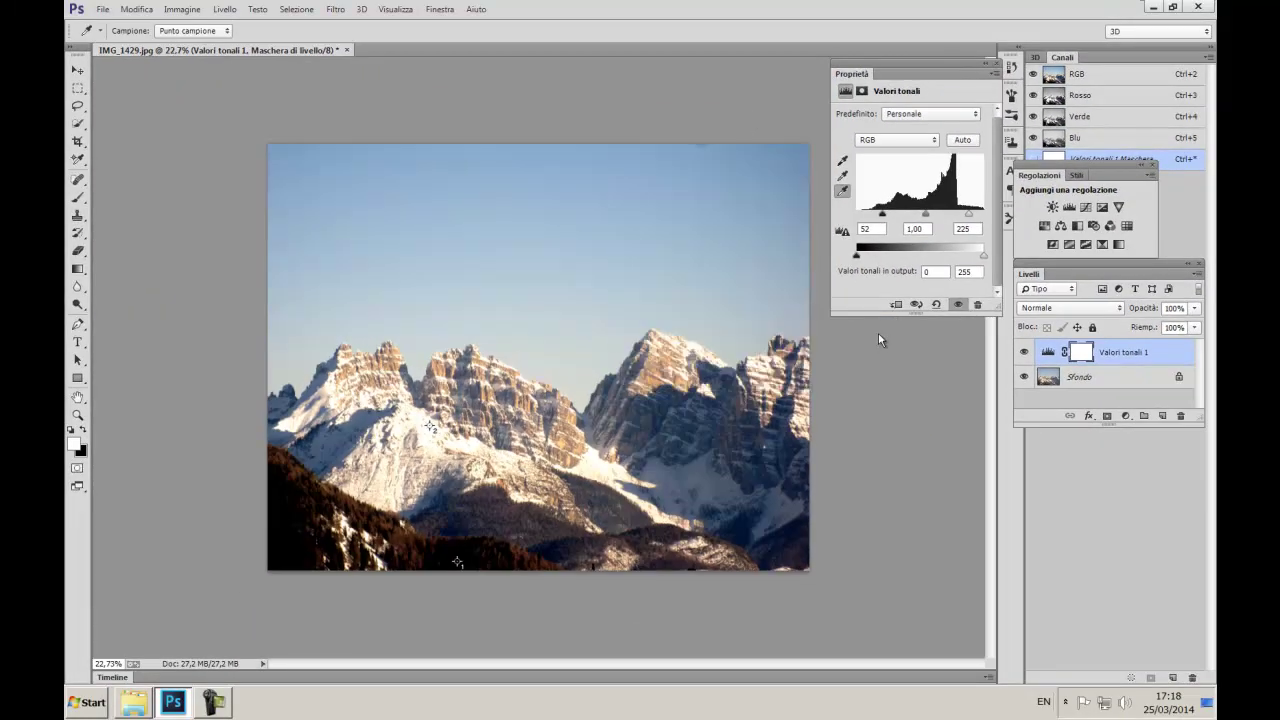
key(F8)
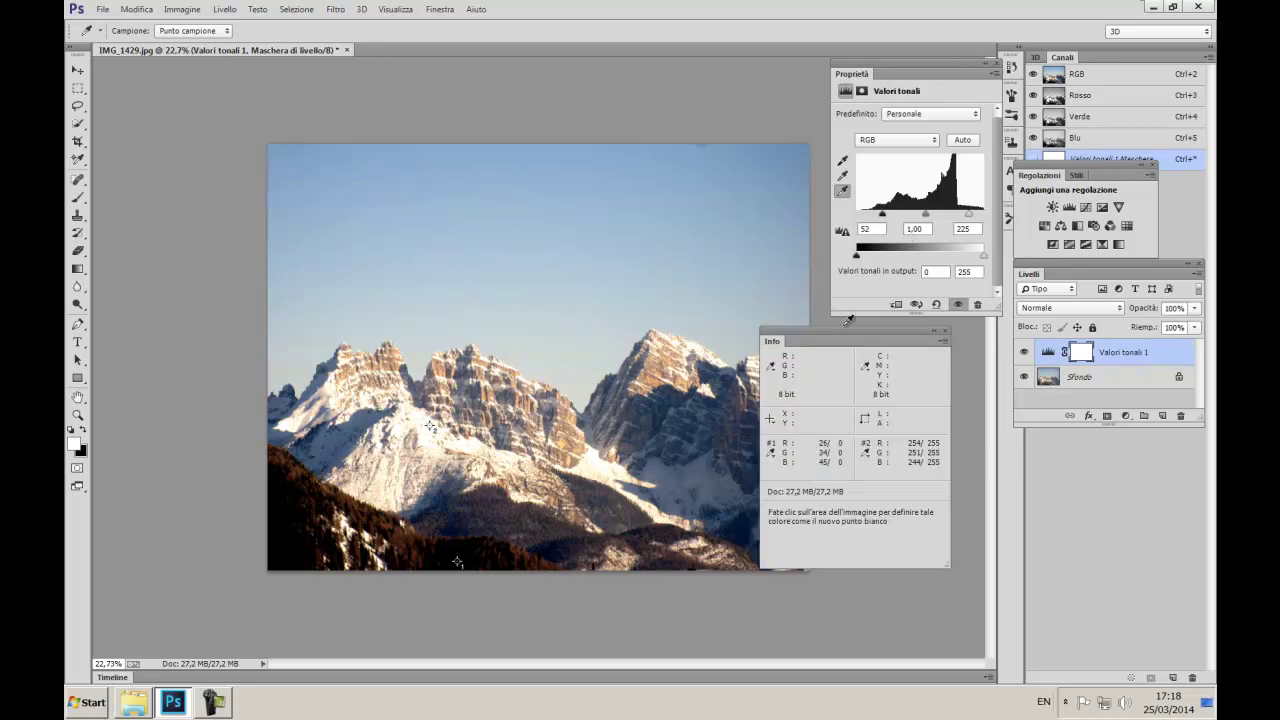
drag(843, 331, 846, 327)
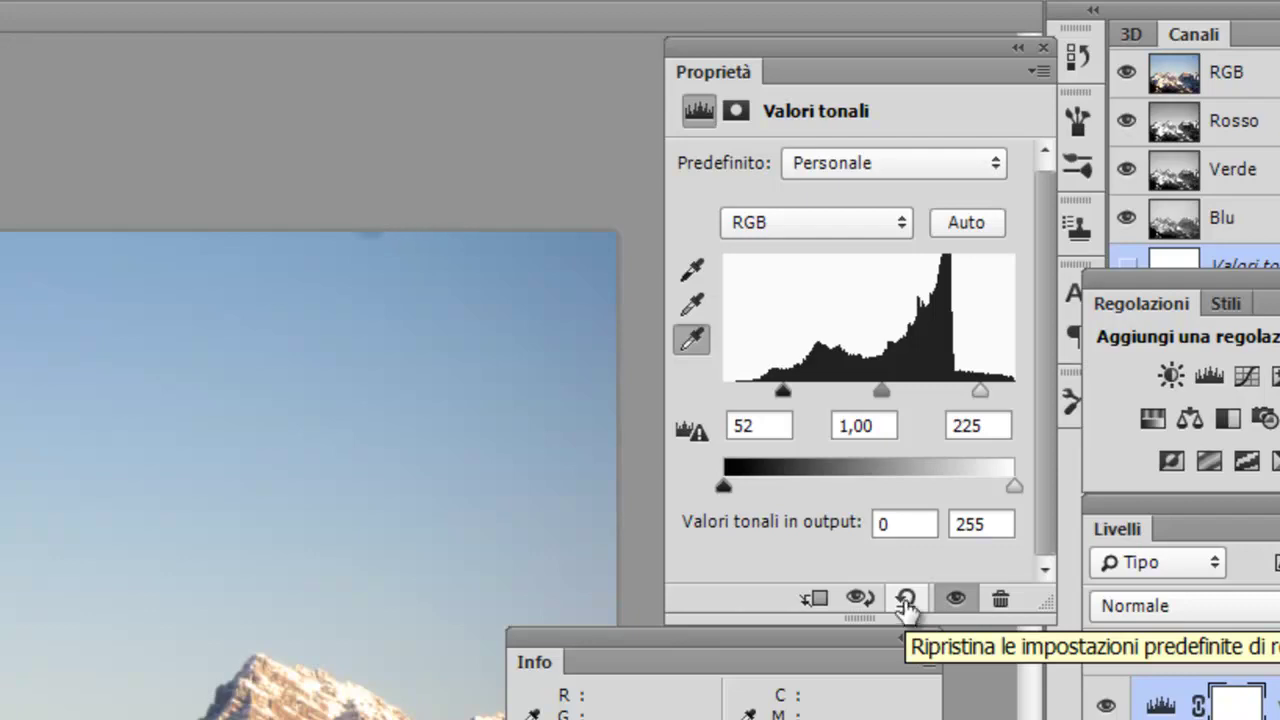
Step: Reset Levels to 0, 1,00, 255, show the sampler readings, and open the channel list
click(905, 600)
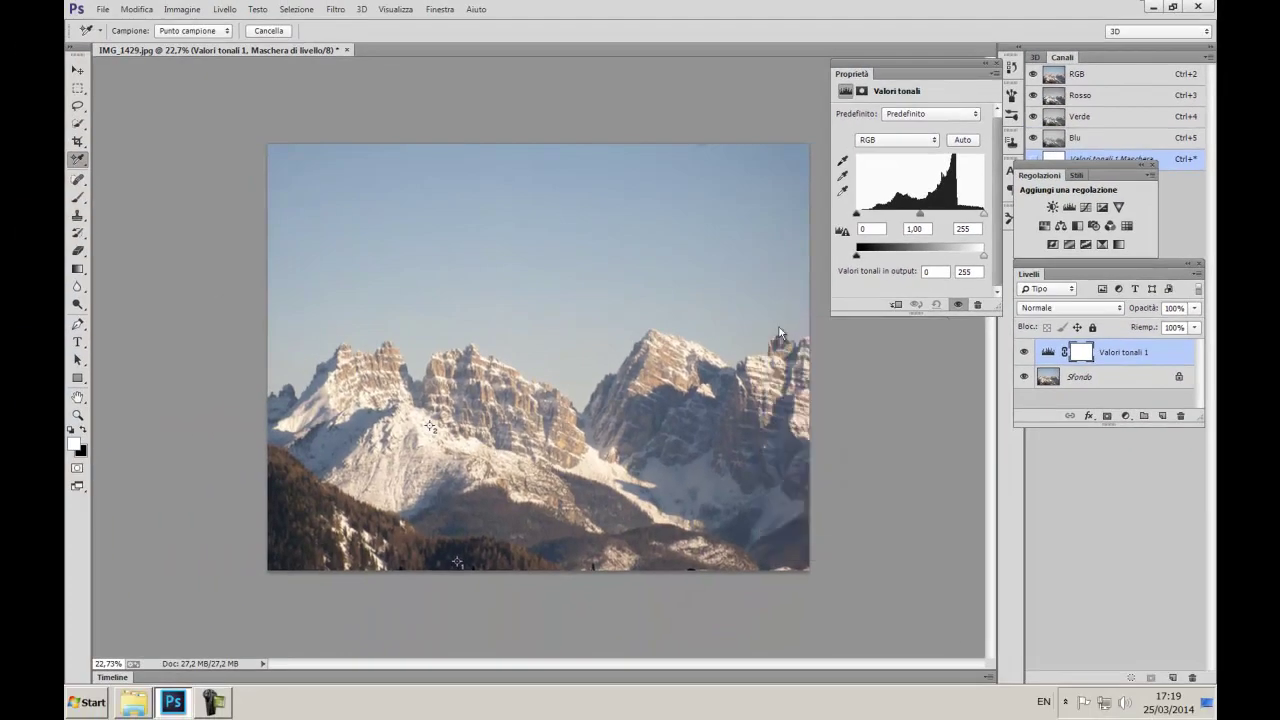
key(F8)
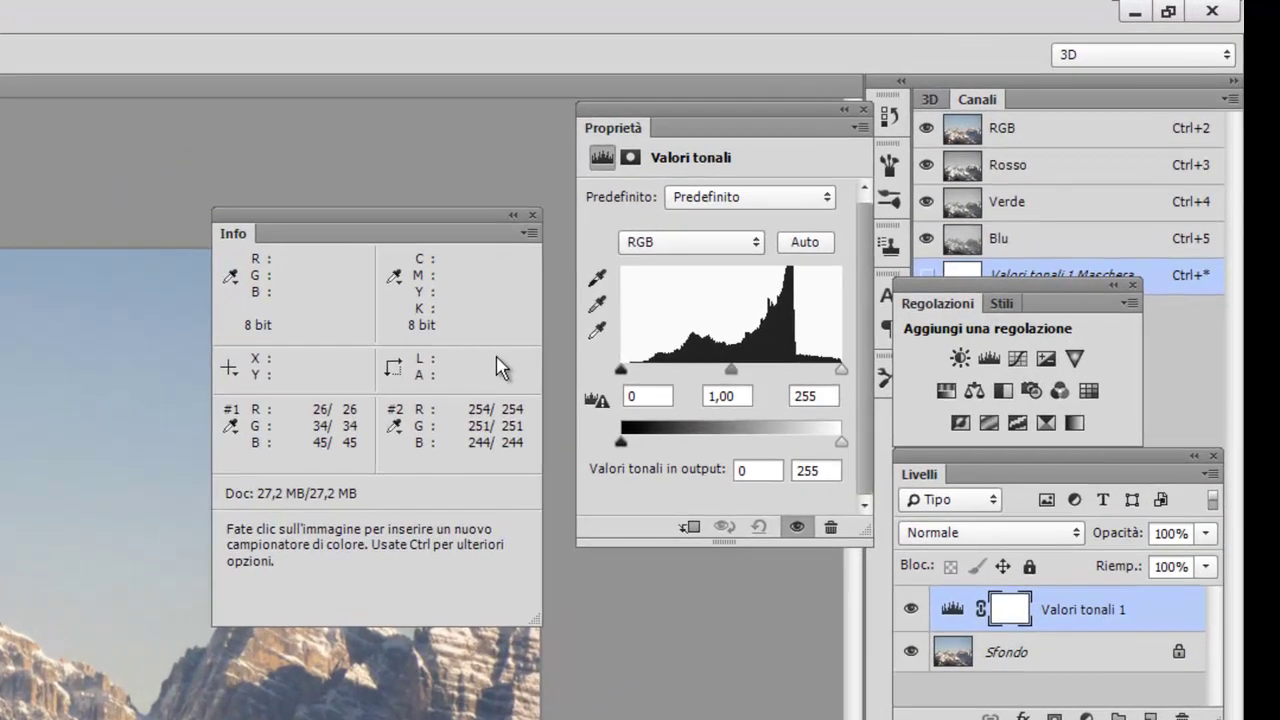
click(597, 282)
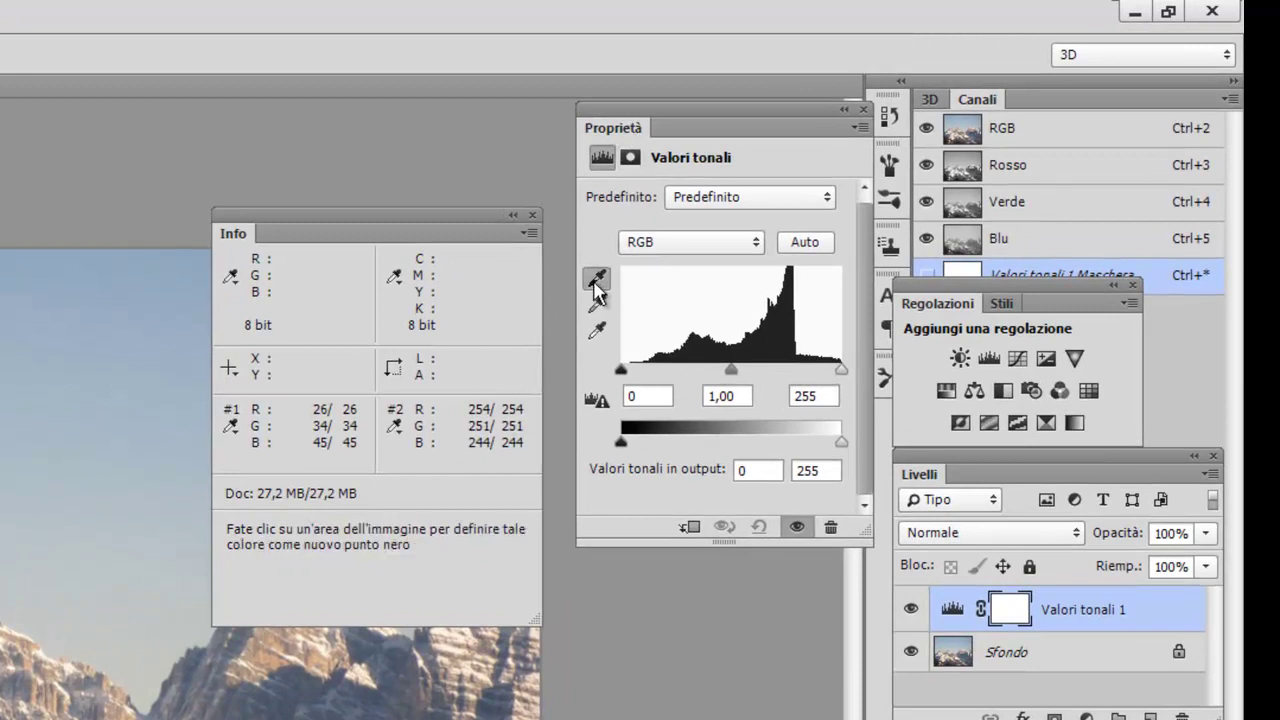
click(685, 245)
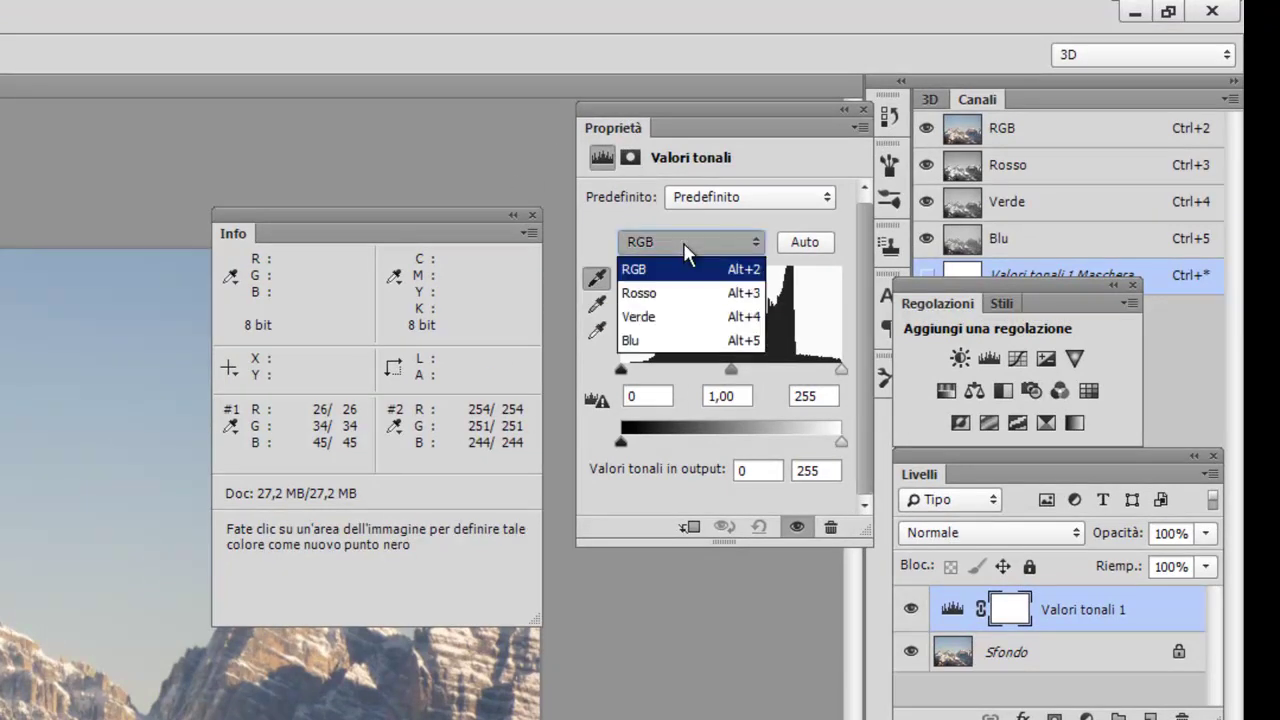
Step: In the Rosso channel, raise the Levels black input to 34 using the clipping preview
click(680, 295)
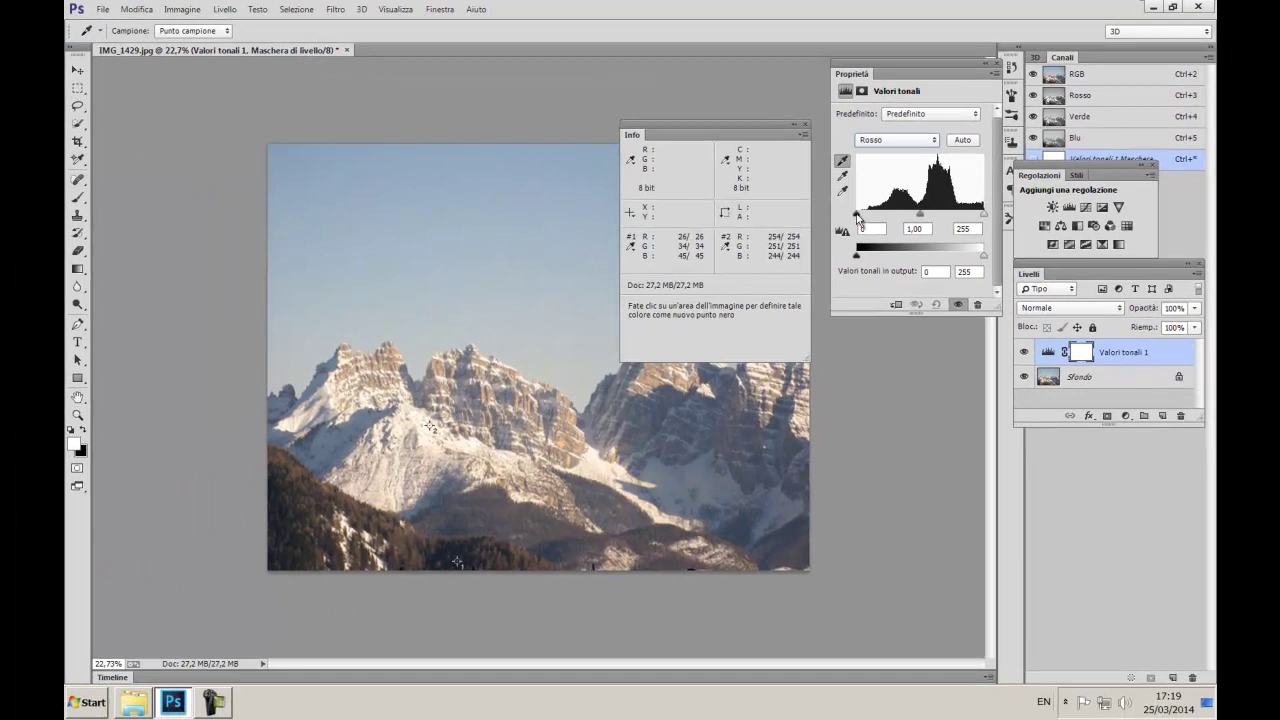
alt+click(857, 214)
click(826, 305)
key(F8)
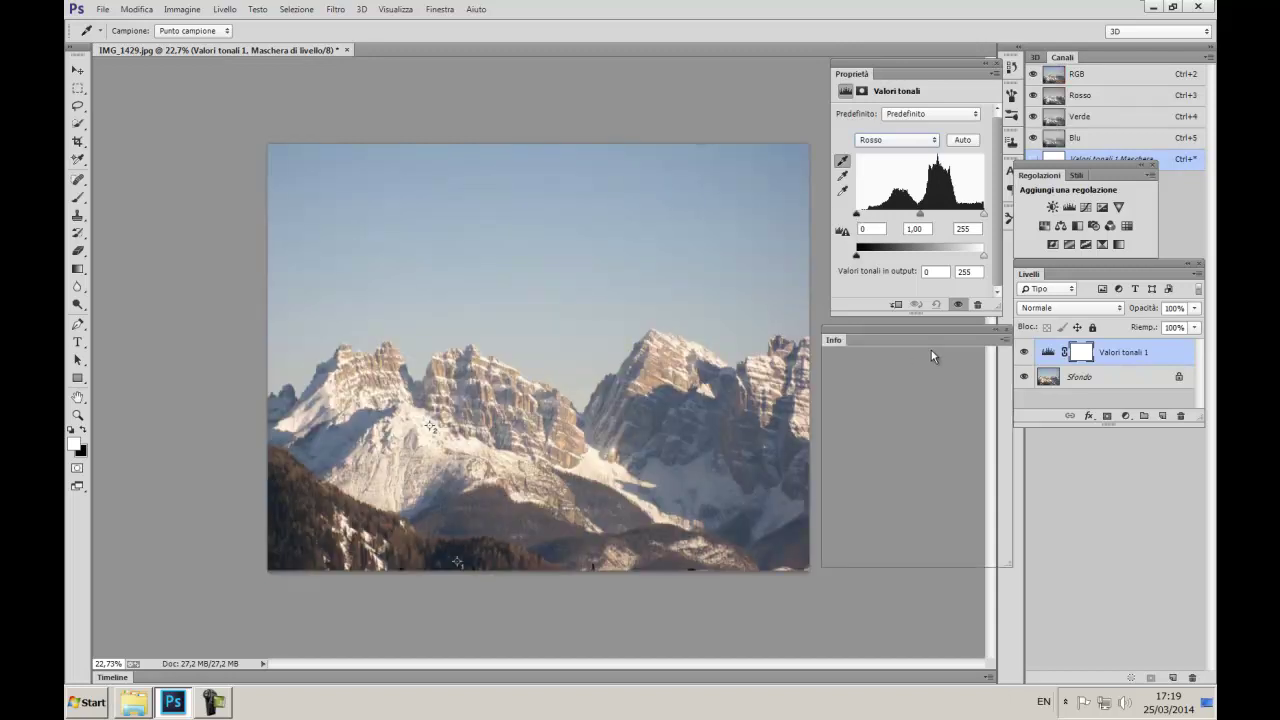
alt+click(856, 217)
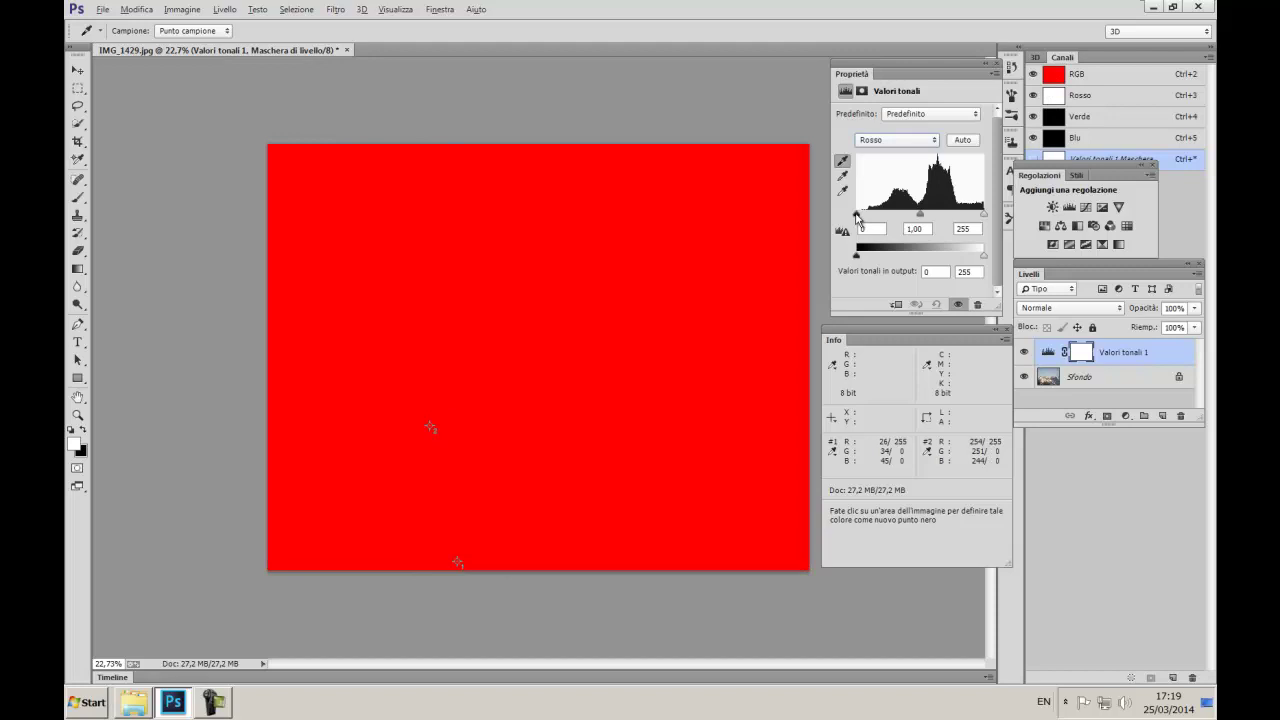
alt+click(856, 217)
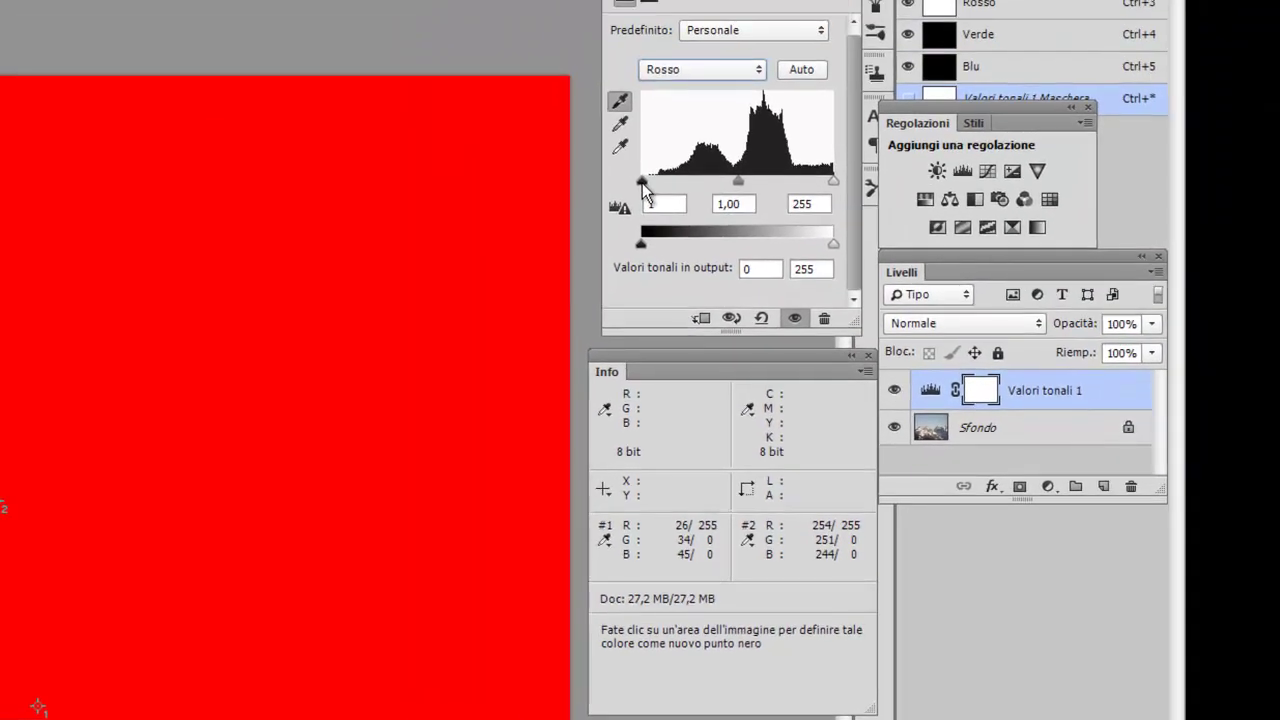
drag(645, 187, 667, 187)
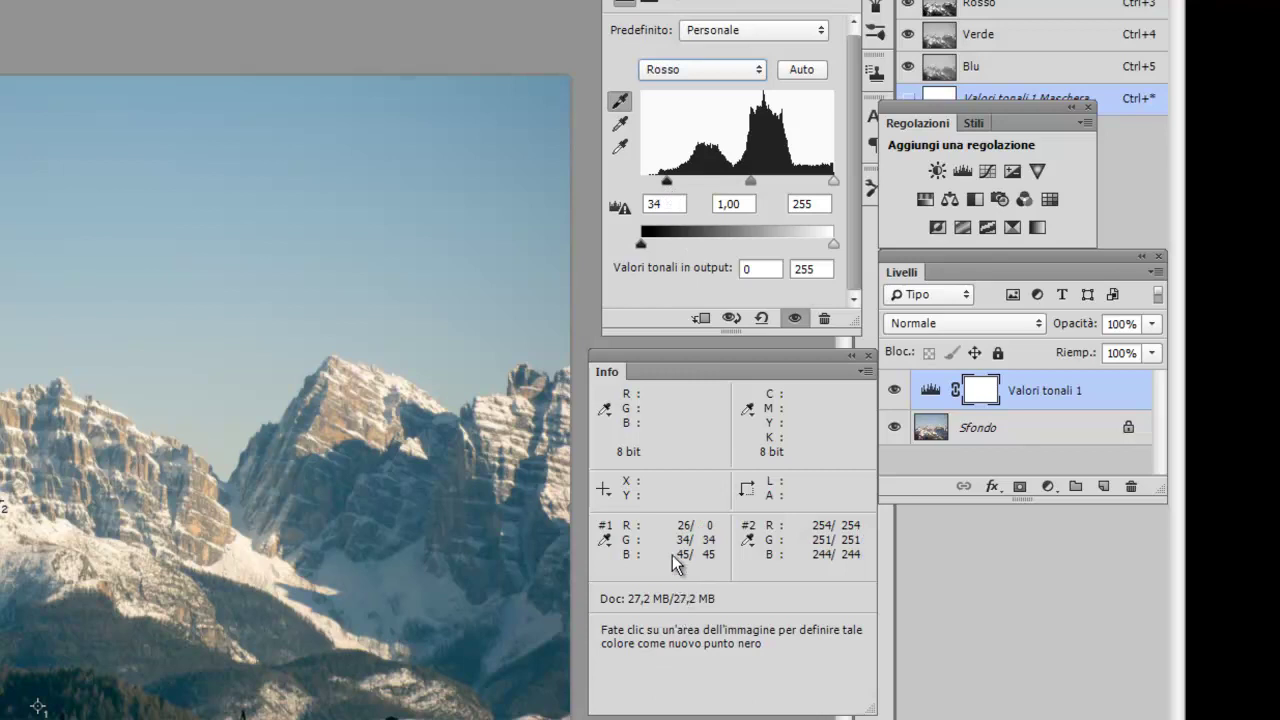
Step: Set the Verde channel's Levels black input to 37
click(707, 64)
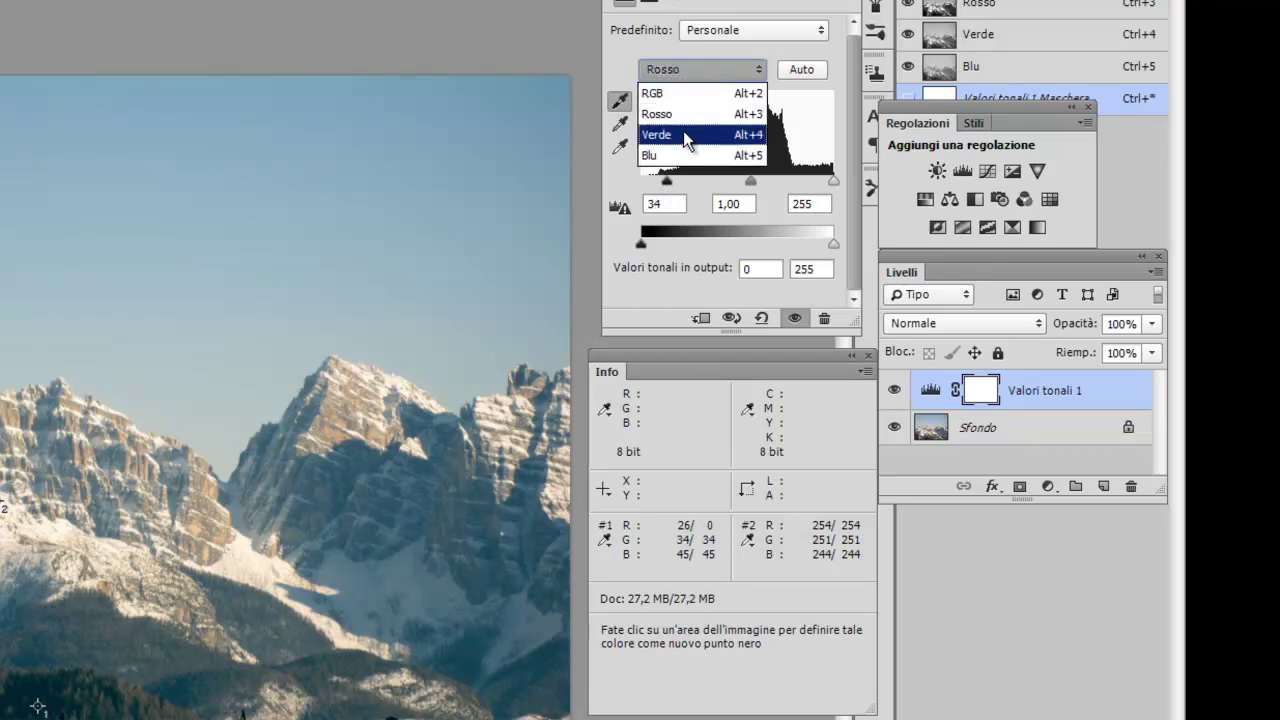
click(677, 136)
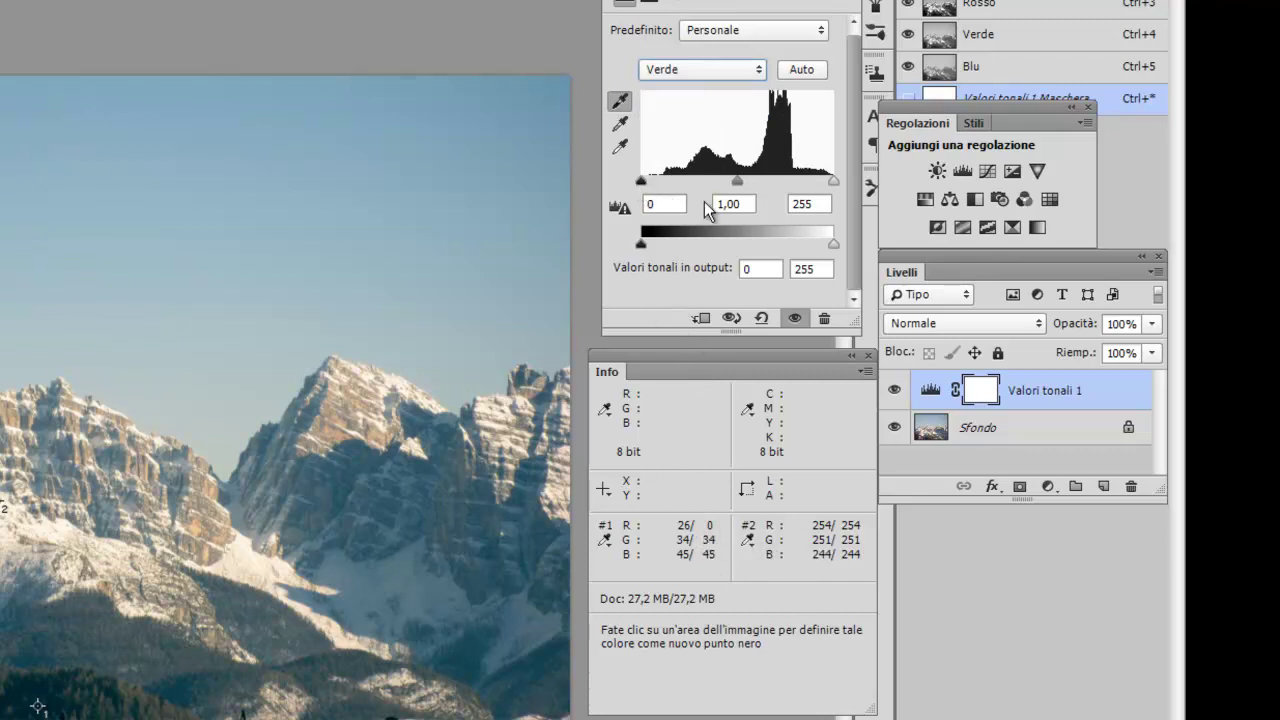
alt+click(642, 180)
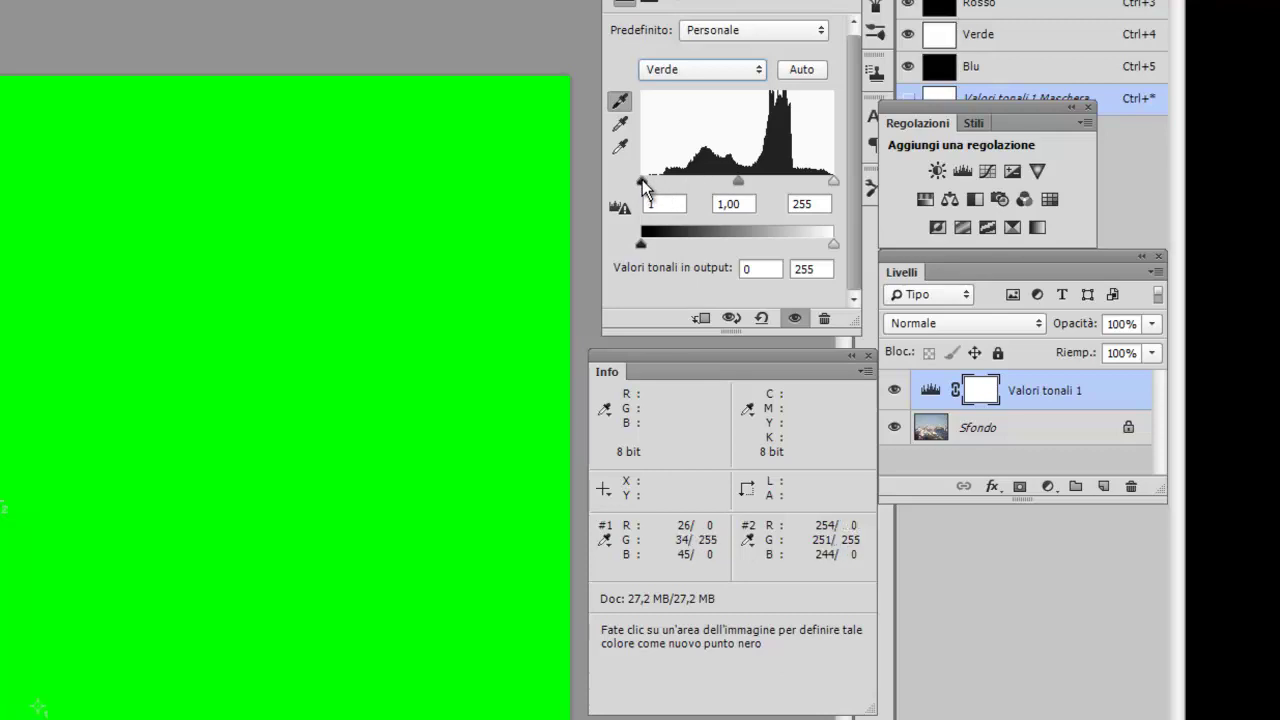
drag(645, 181, 669, 186)
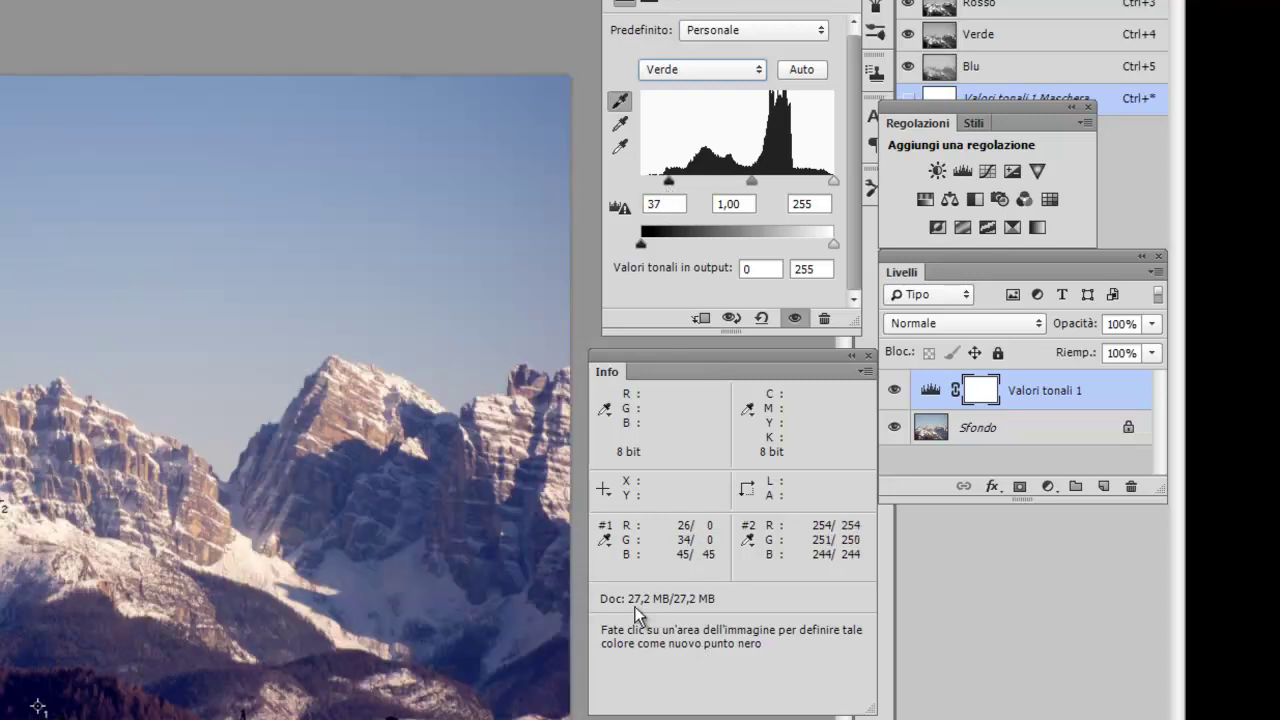
Step: Set the Blu channel's Levels black input to 49
click(728, 67)
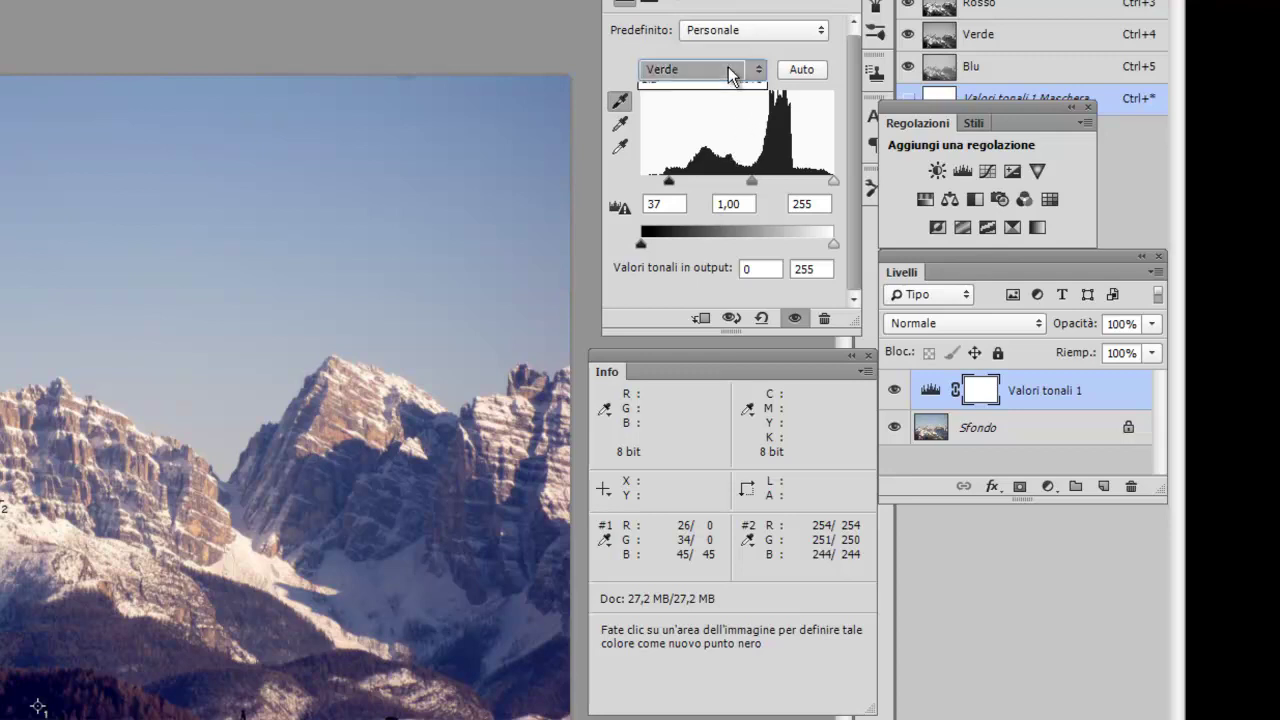
click(697, 157)
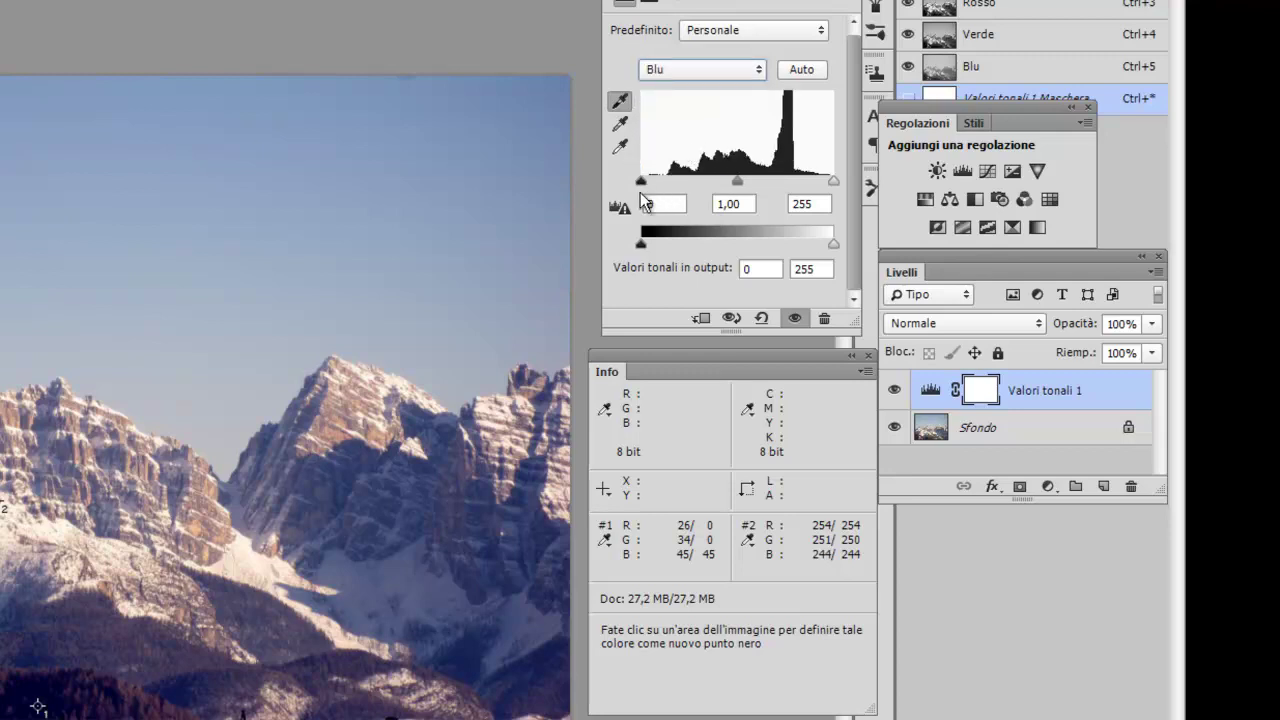
drag(640, 180, 680, 188)
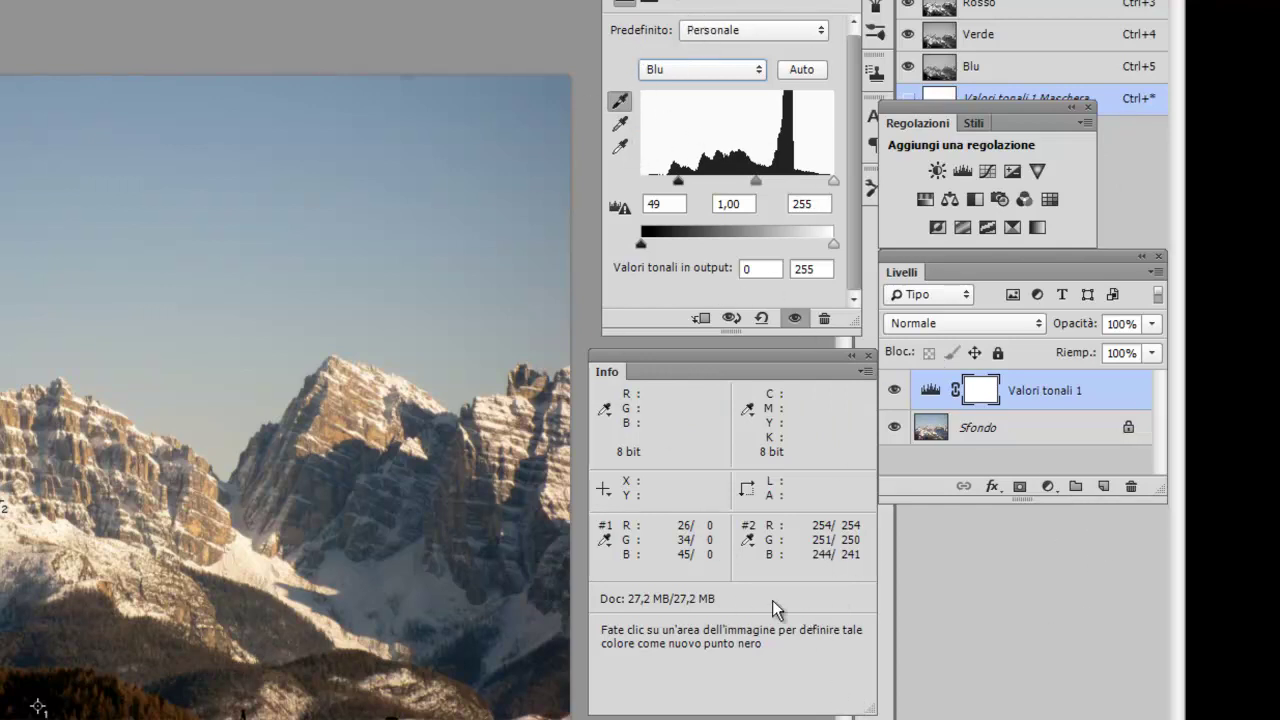
click(619, 147)
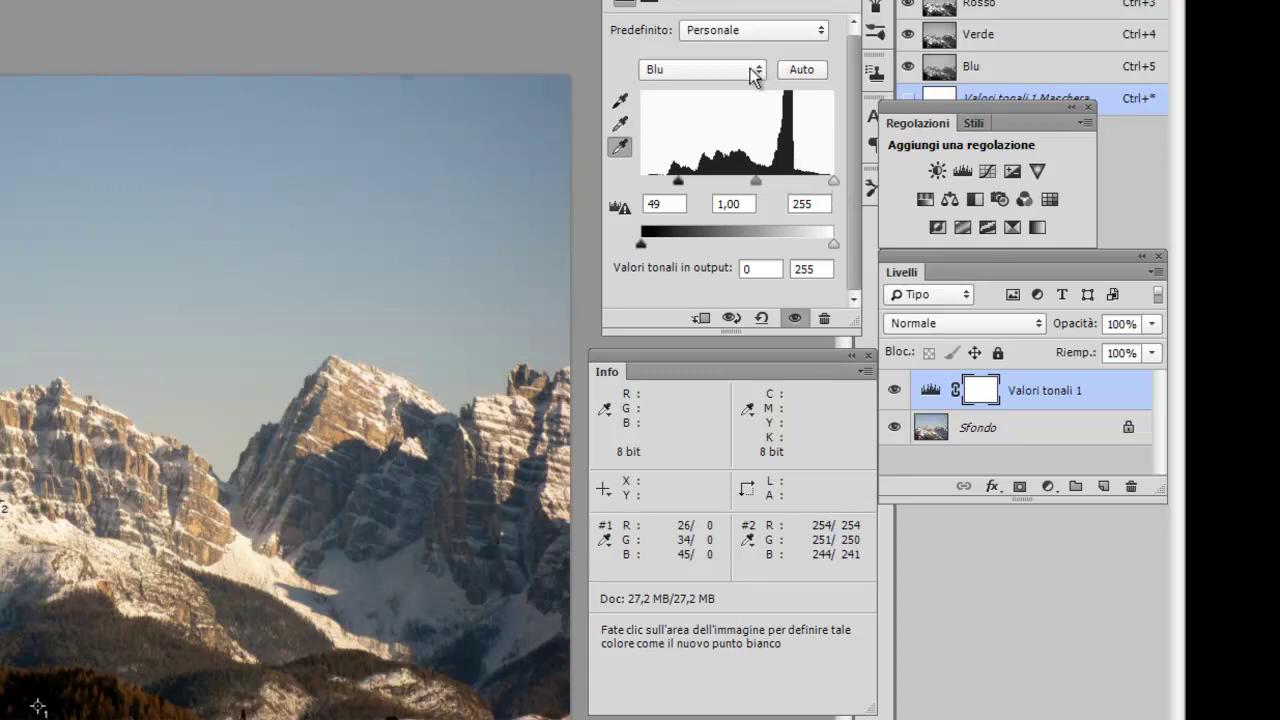
Step: Lower the Levels white input to 239 on Blu, then 248 on Verde and Rosso
alt+click(833, 181)
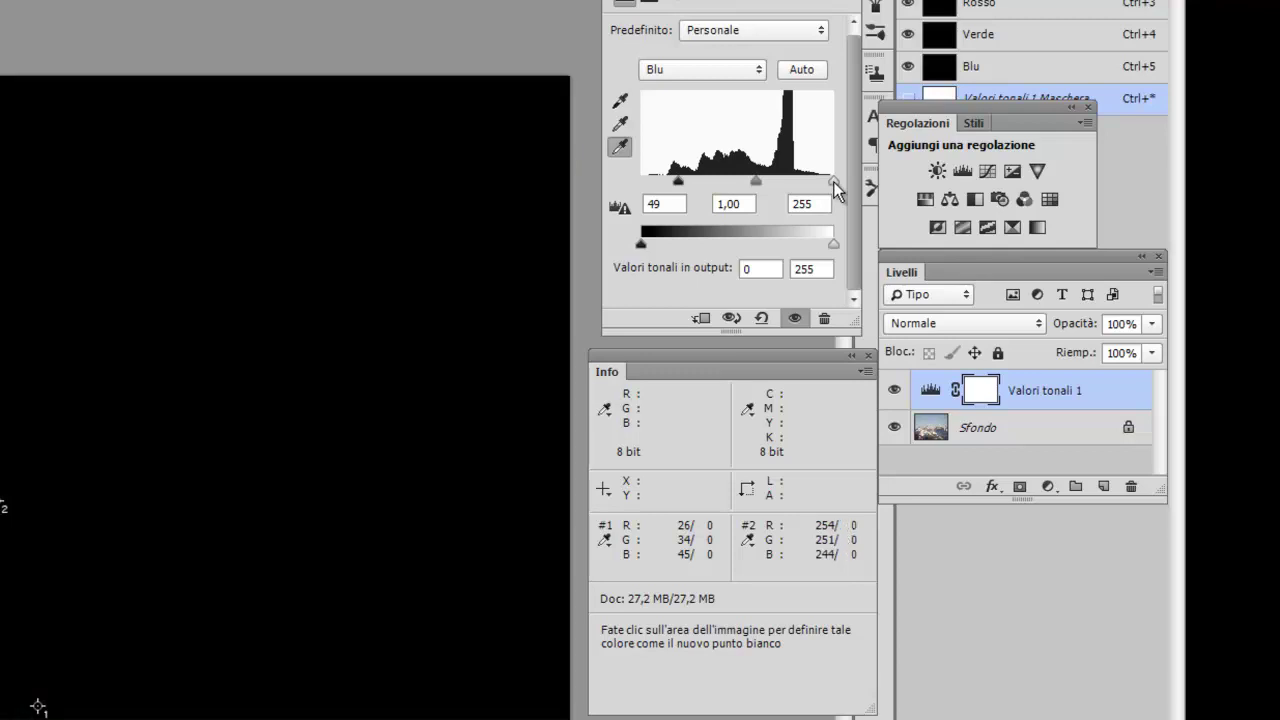
drag(836, 191, 821, 195)
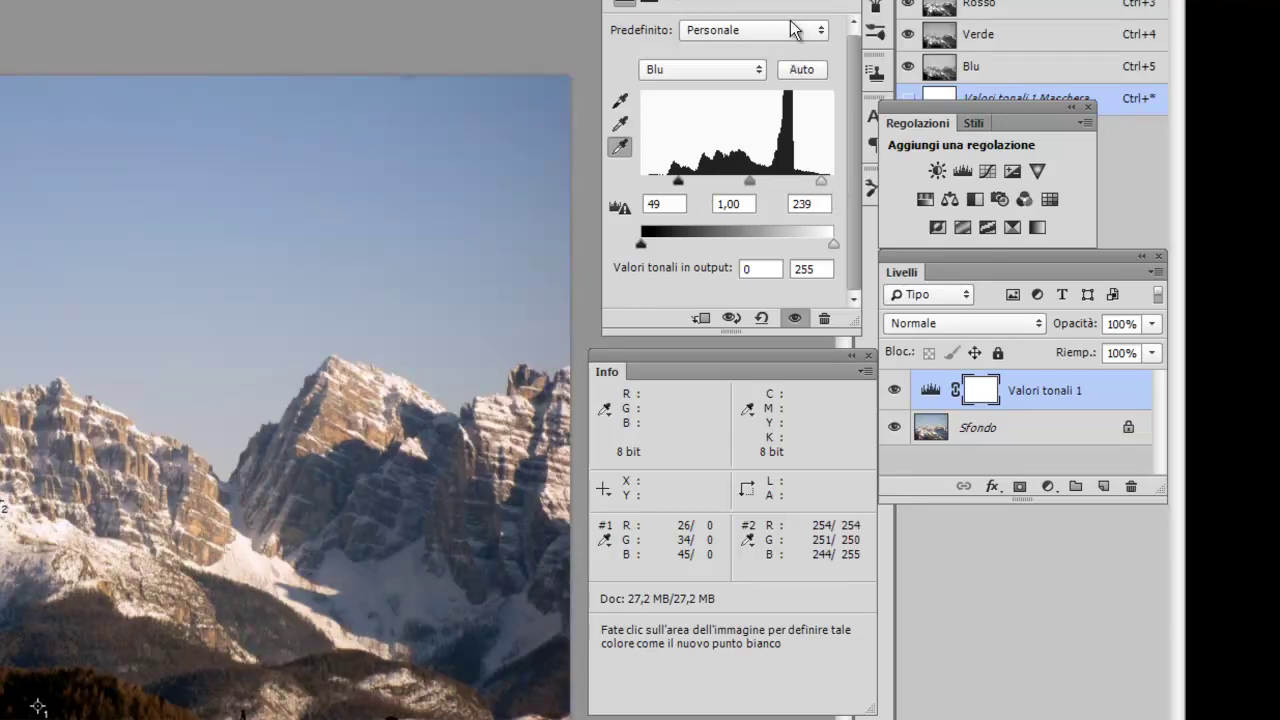
click(729, 65)
click(707, 135)
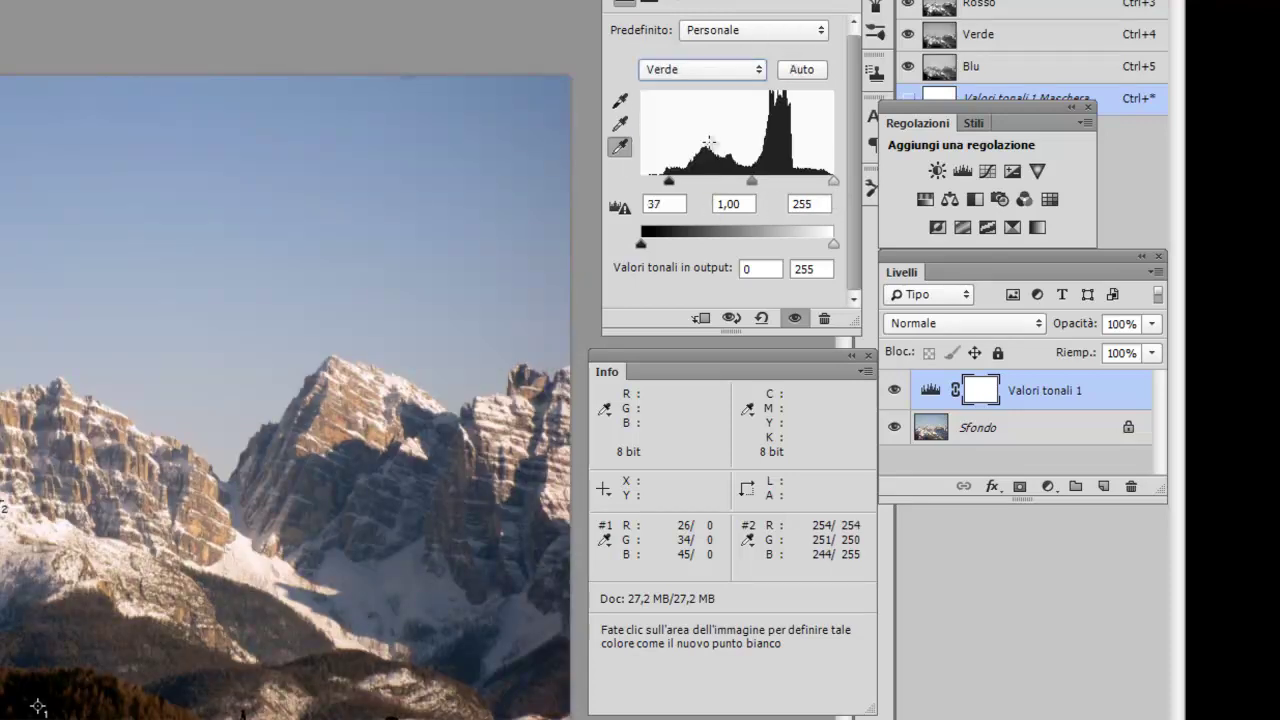
mouse_move(833, 182)
mouse_down()
mouse_move(836, 193)
mouse_move(828, 183)
mouse_up()
click(755, 70)
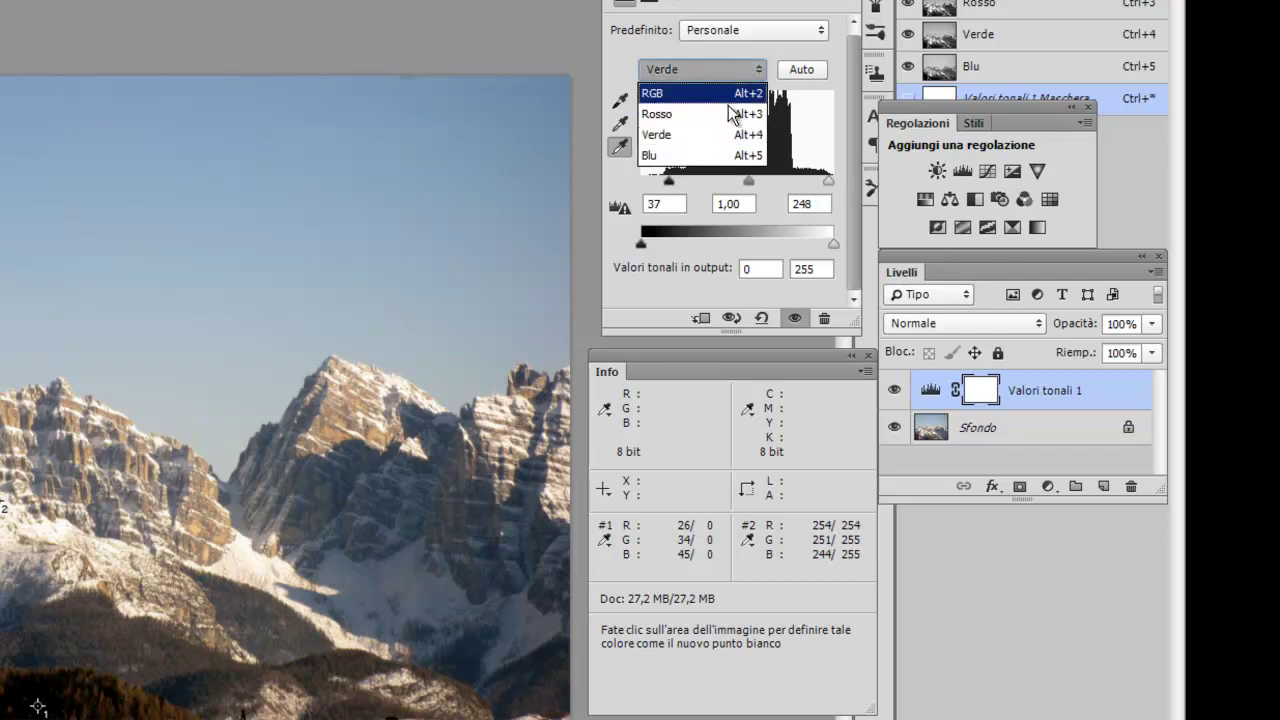
click(715, 112)
drag(834, 182, 828, 183)
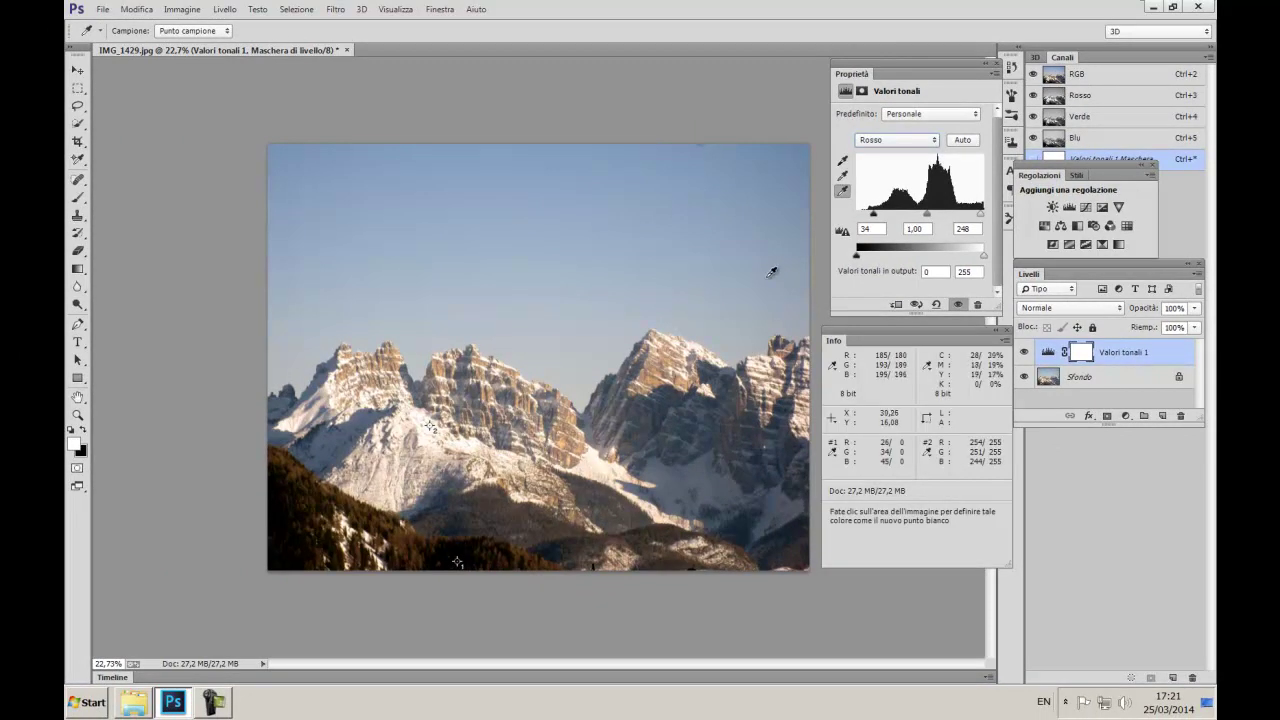
Step: Toggle the Levels layer off and on to compare the photo with and without correction
click(1023, 353)
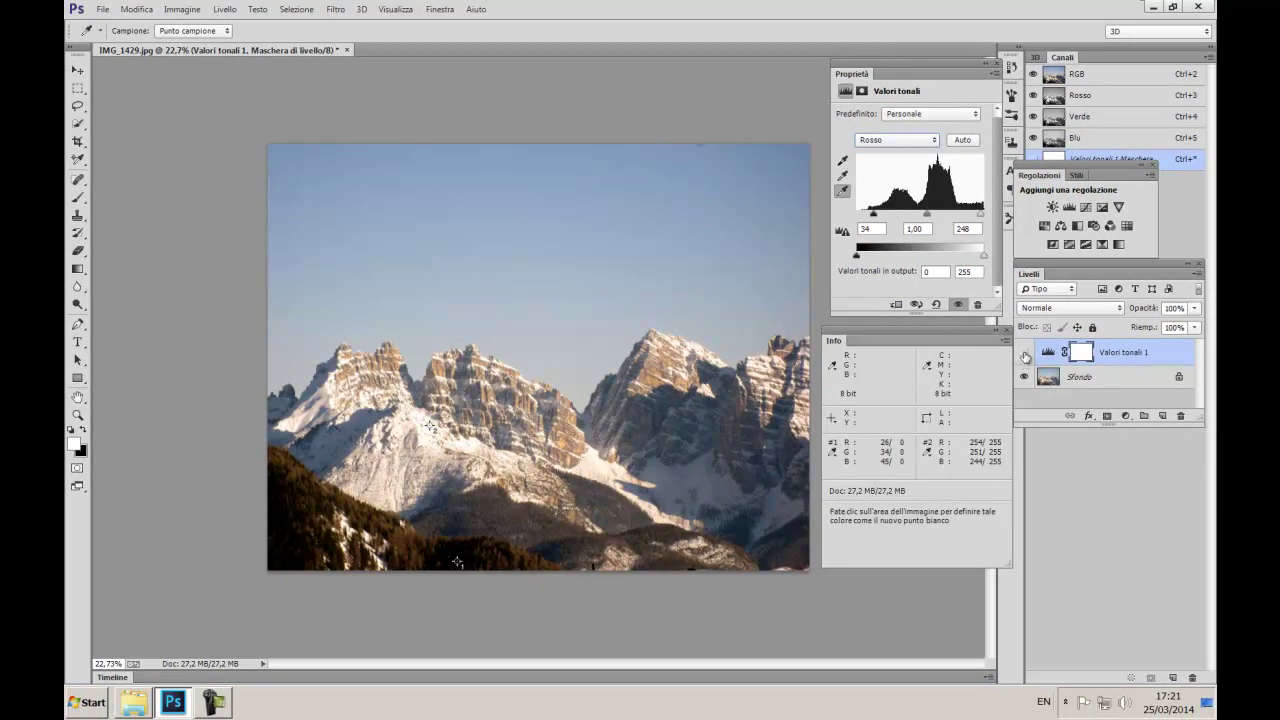
click(1024, 353)
drag(896, 343, 887, 333)
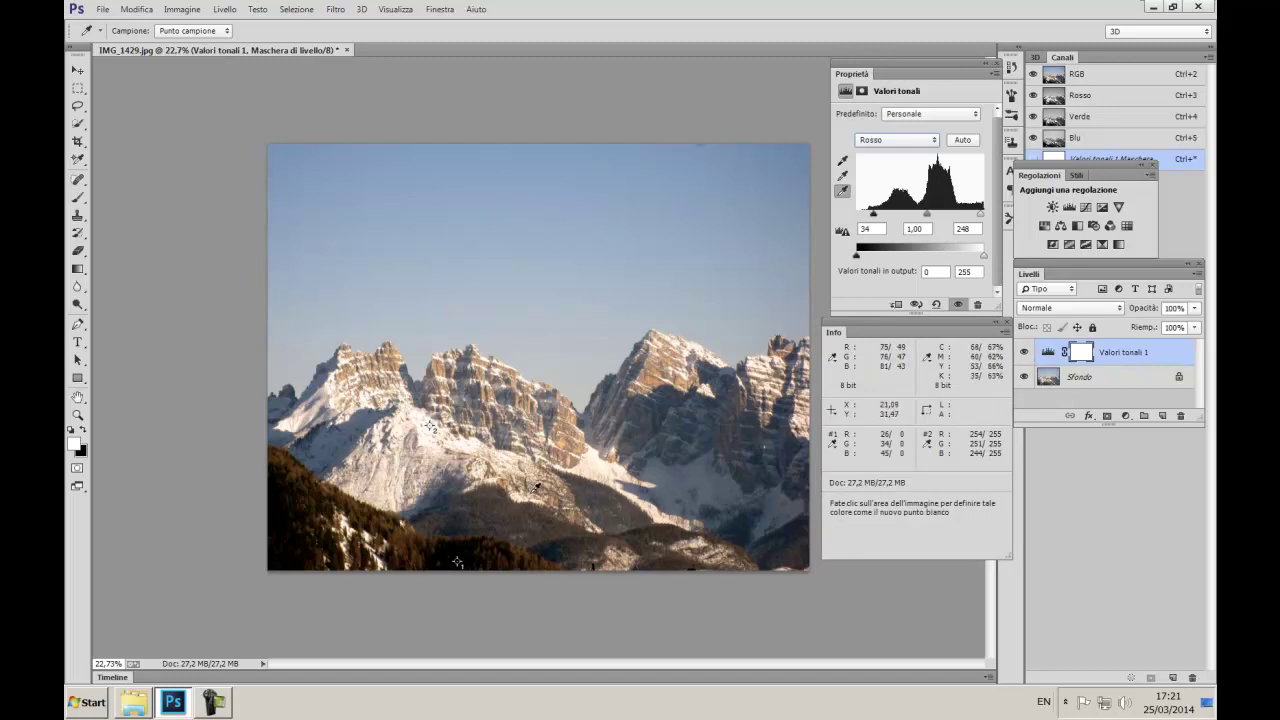
Step: Target the RGB composite and add a new empty layer, Livello 1, above Valori tonali 1
scroll(537, 390, up, 1)
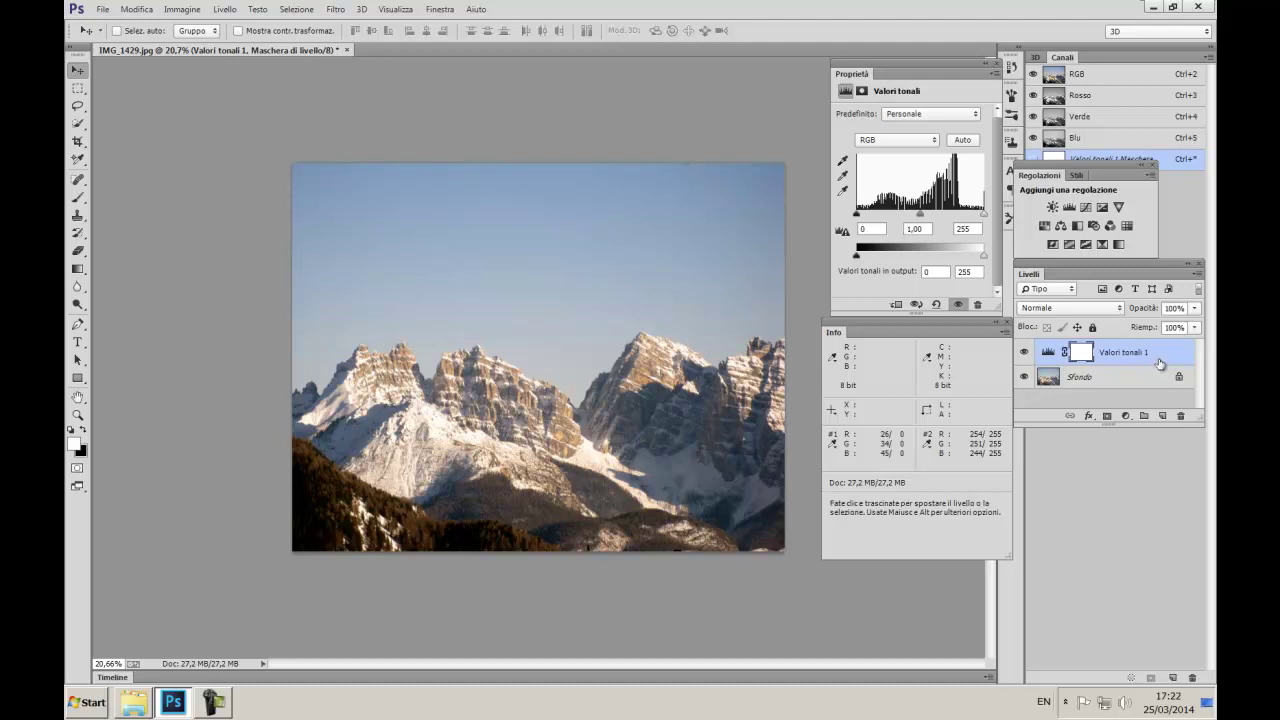
key(ctrl+2)
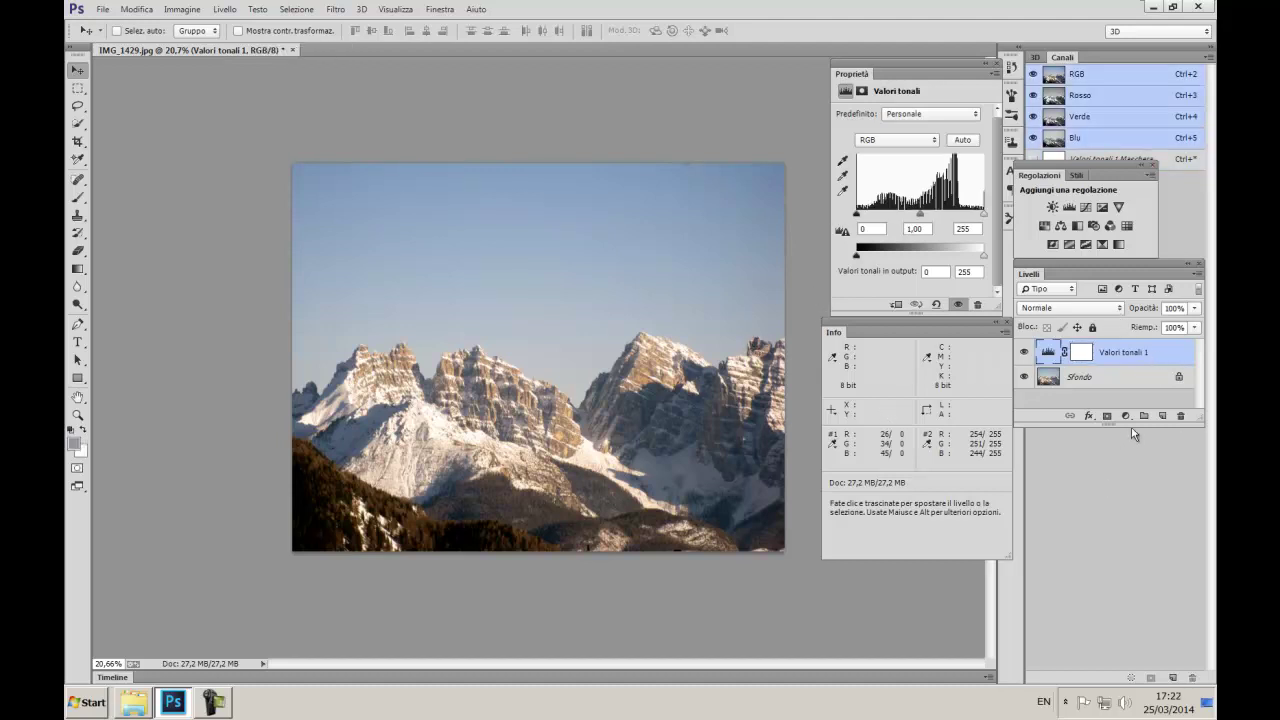
click(1162, 418)
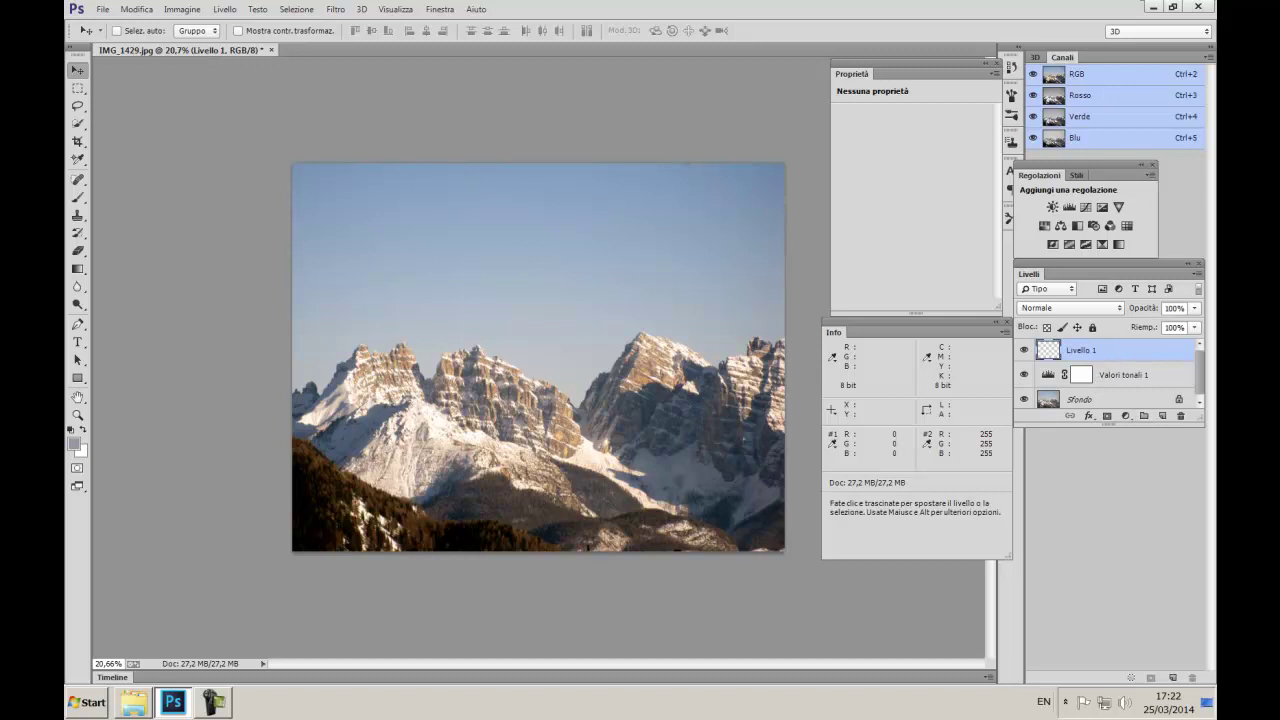
Step: Fill Livello 1 with 50% grey using Modifica > Riempi
click(130, 12)
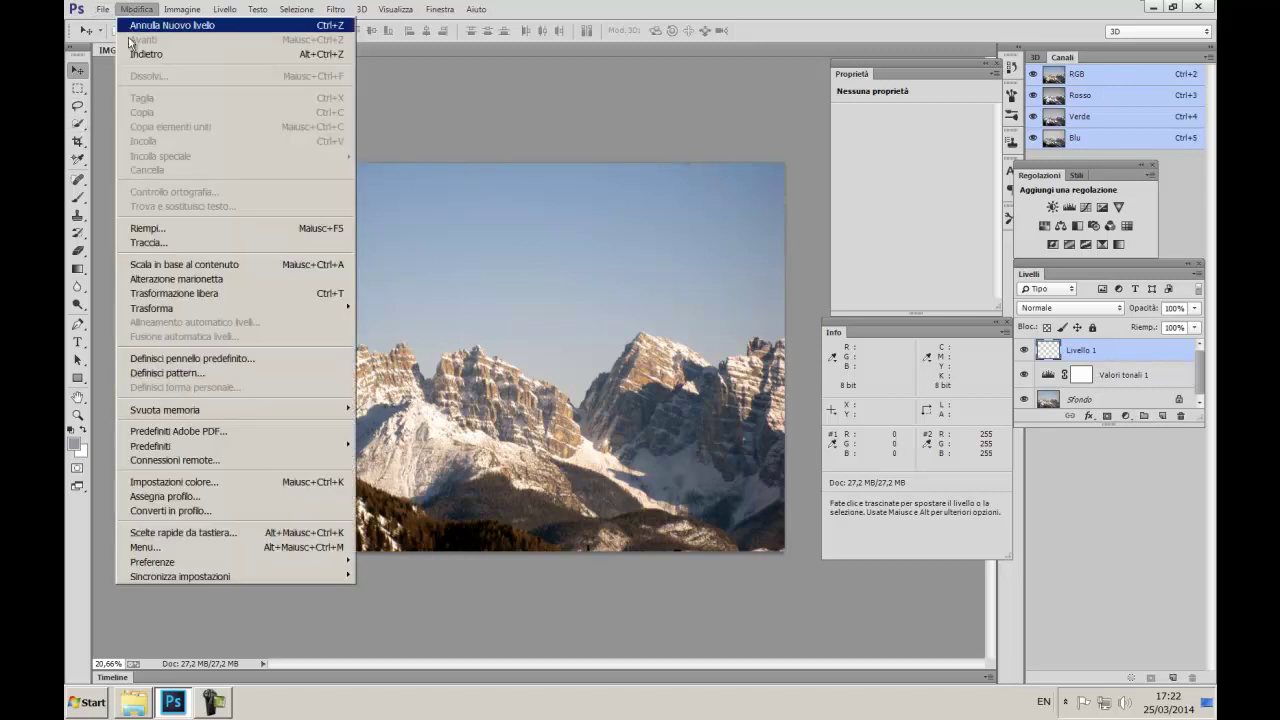
click(177, 224)
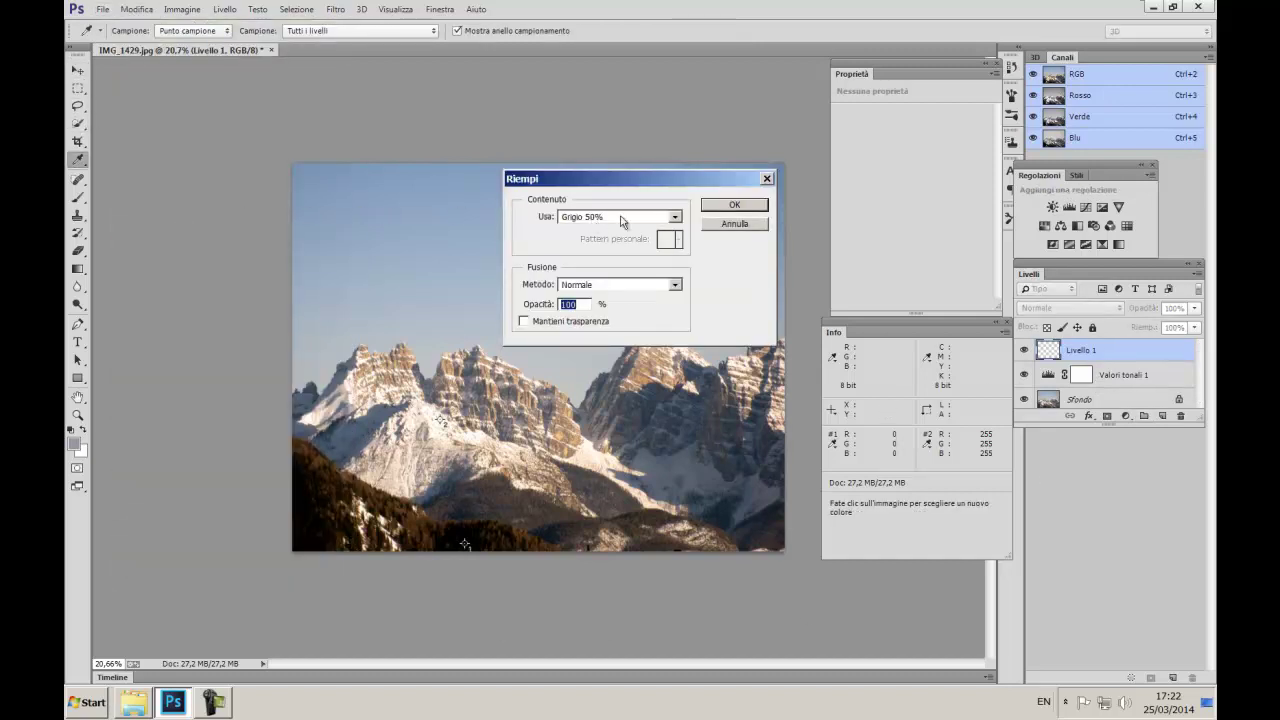
click(724, 206)
key(v)
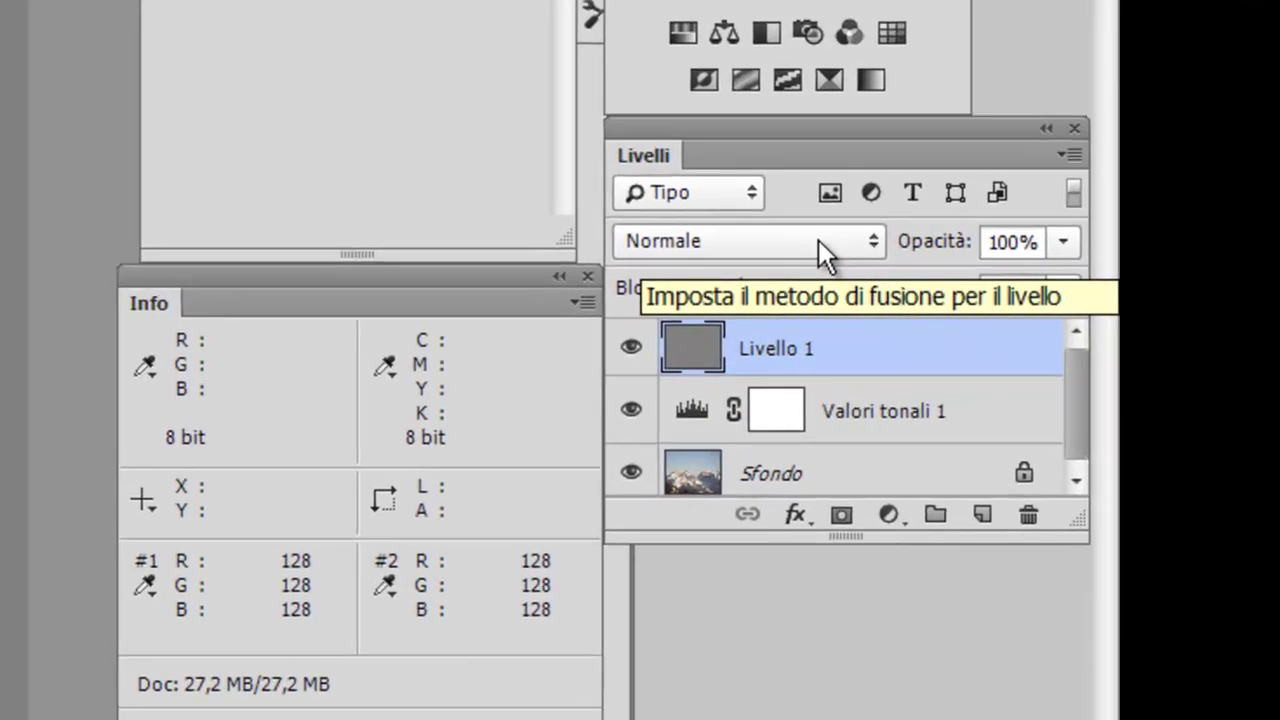
Step: Set Livello 1's blending mode to Differenza
click(838, 241)
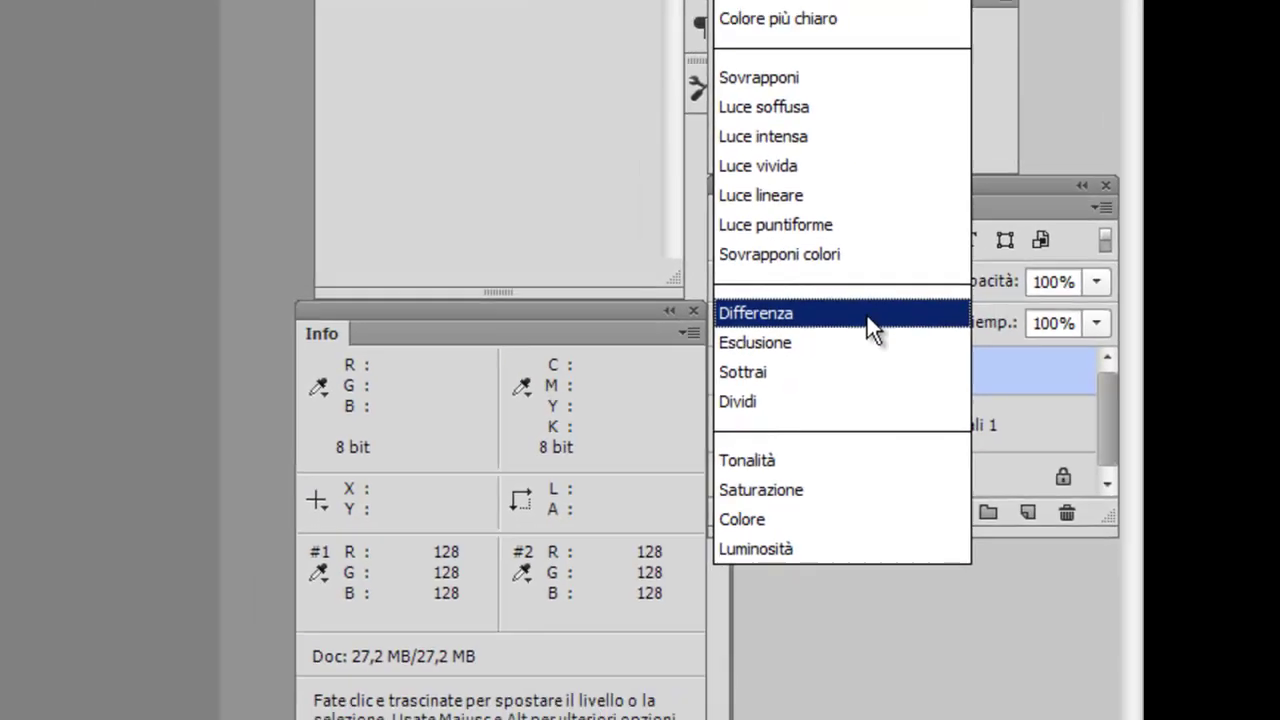
click(867, 316)
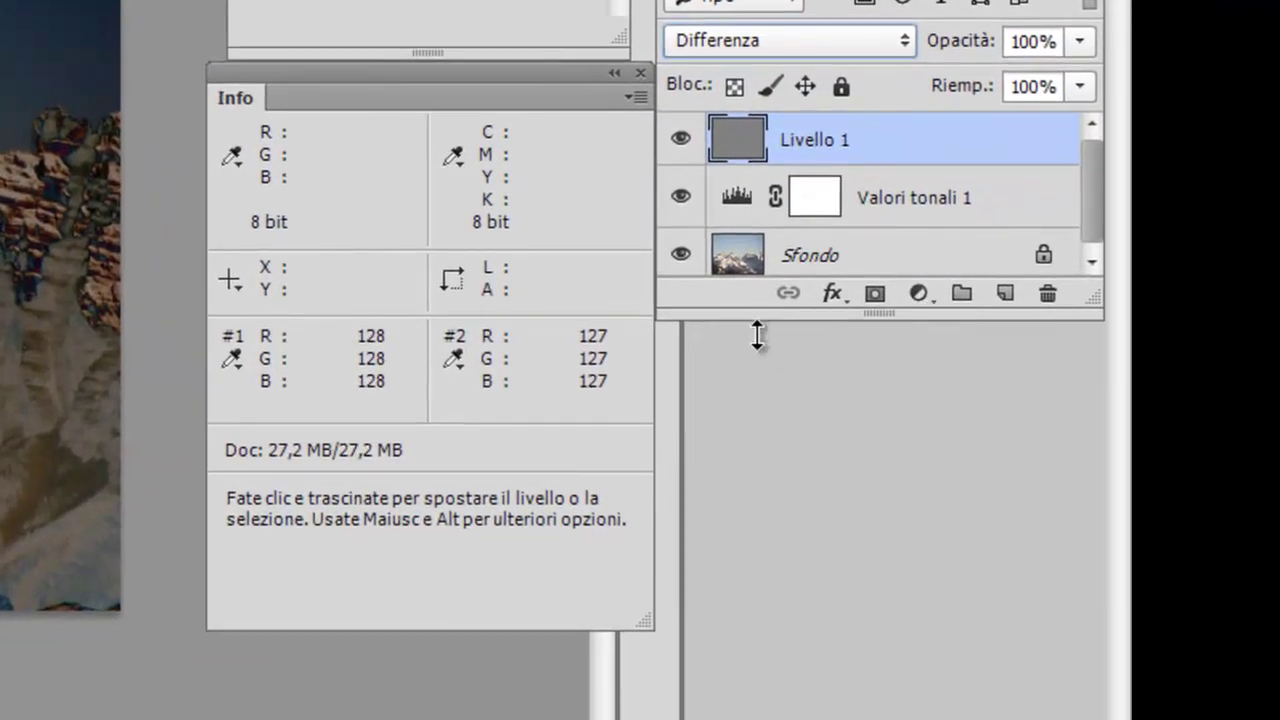
drag(759, 318, 762, 406)
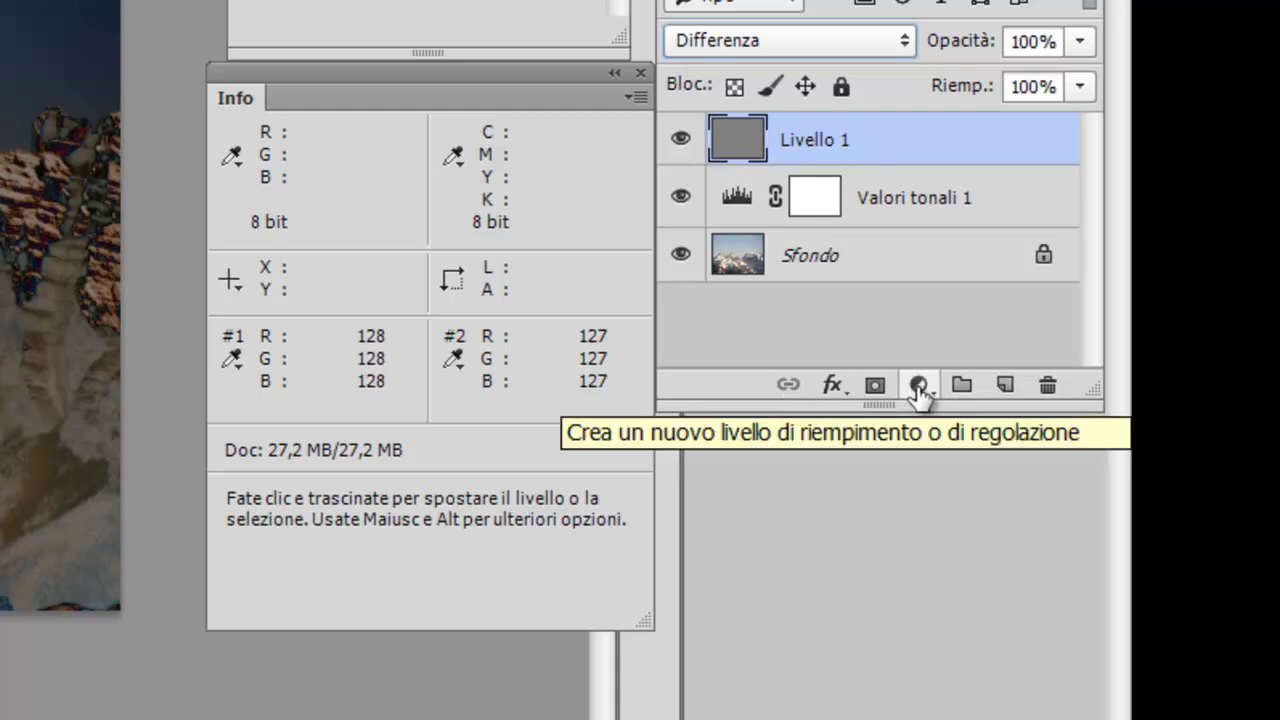
Step: Add a Soglia (Threshold) adjustment layer and lower its threshold point to 1
click(918, 387)
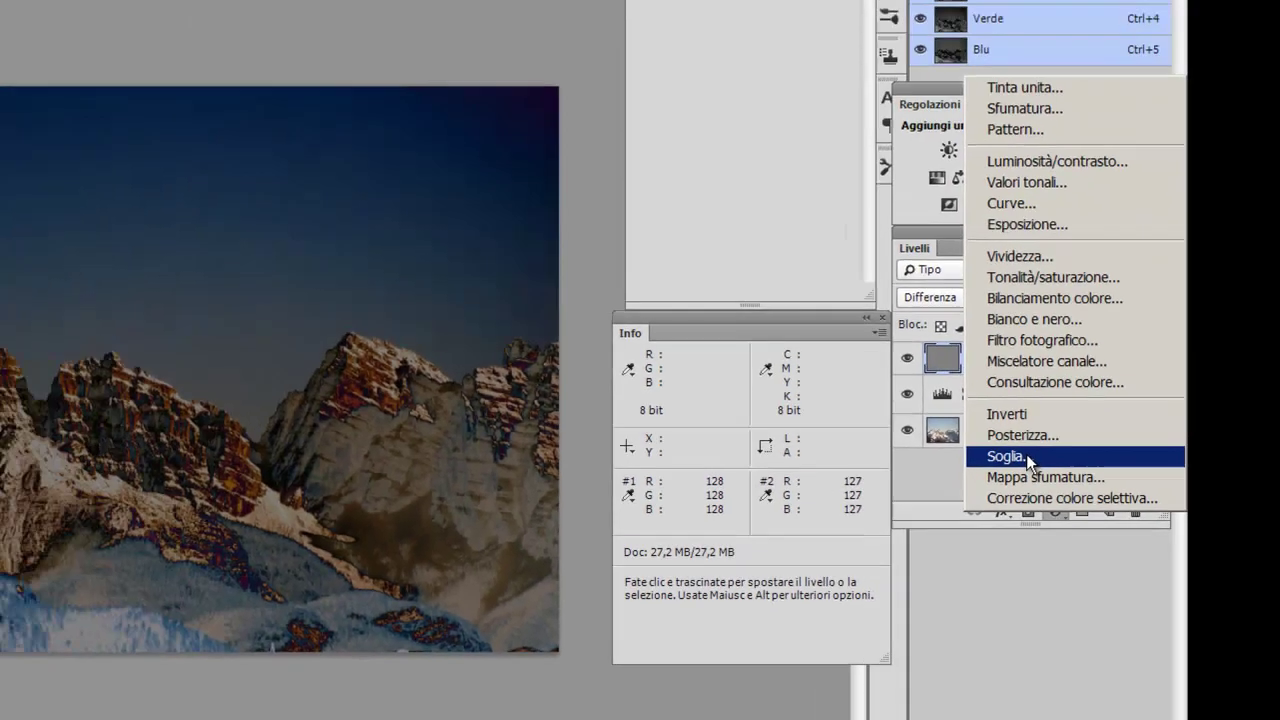
click(1026, 454)
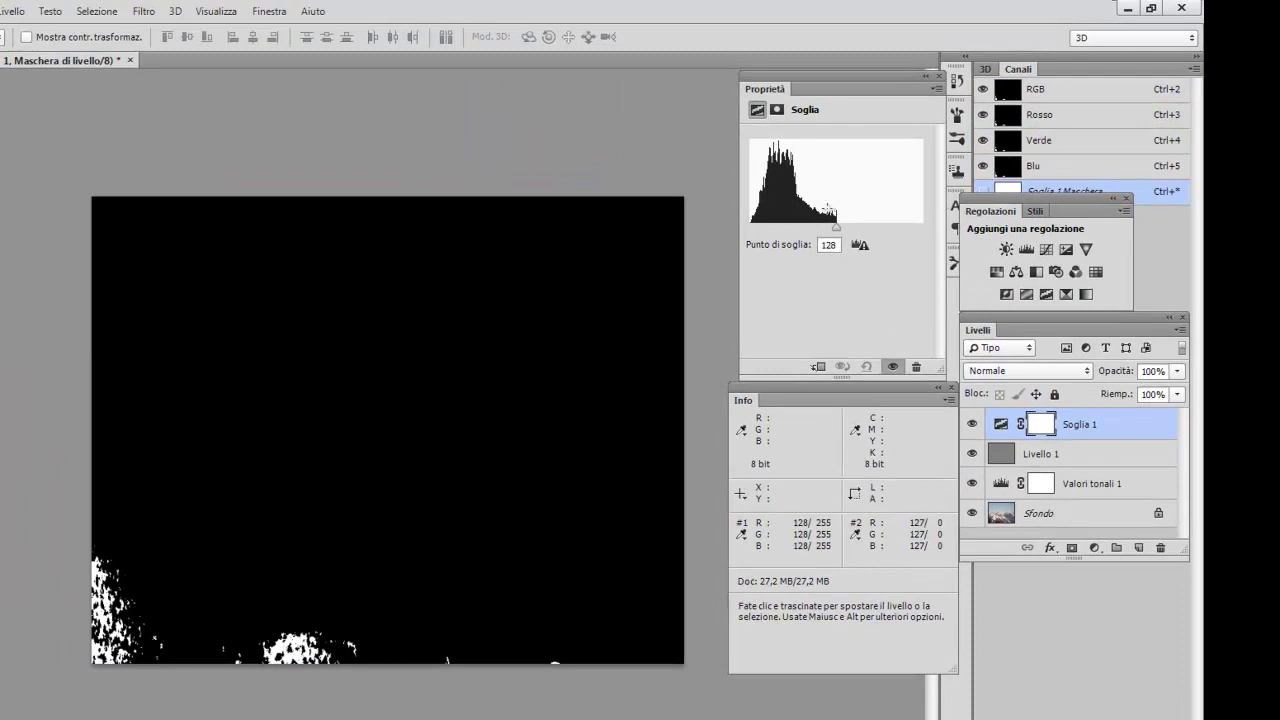
drag(812, 88, 782, 88)
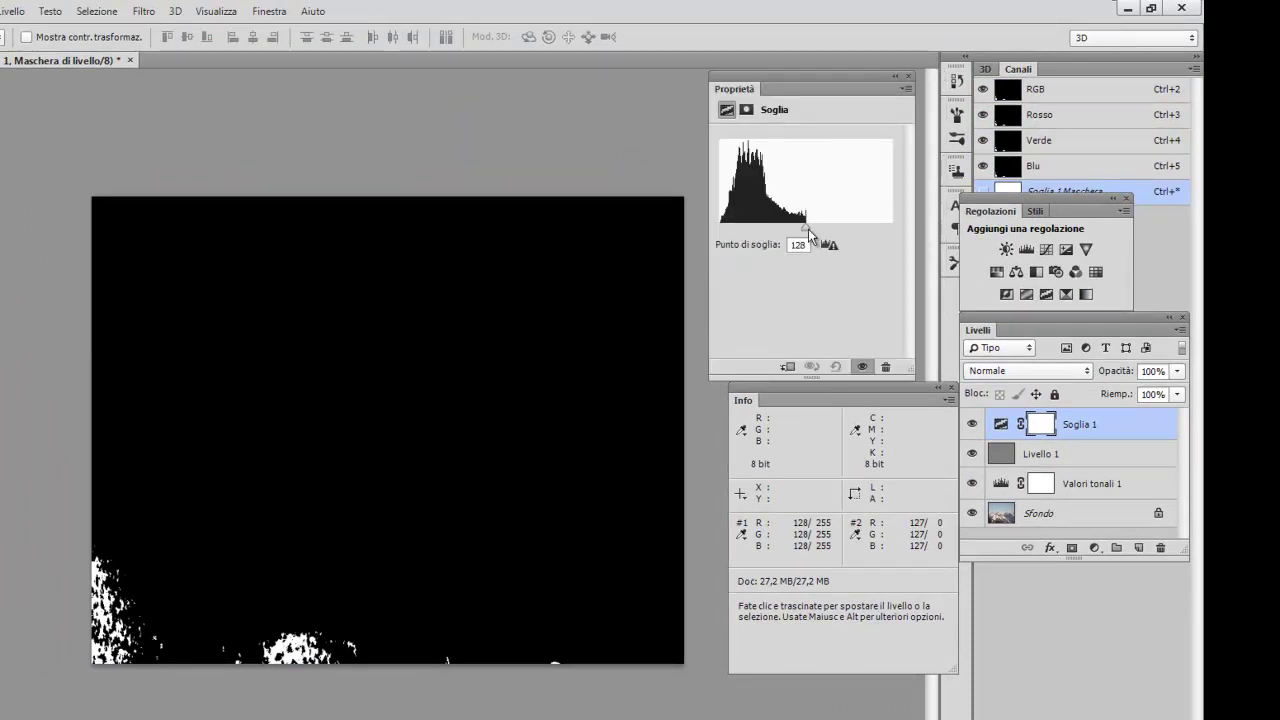
drag(806, 232, 708, 235)
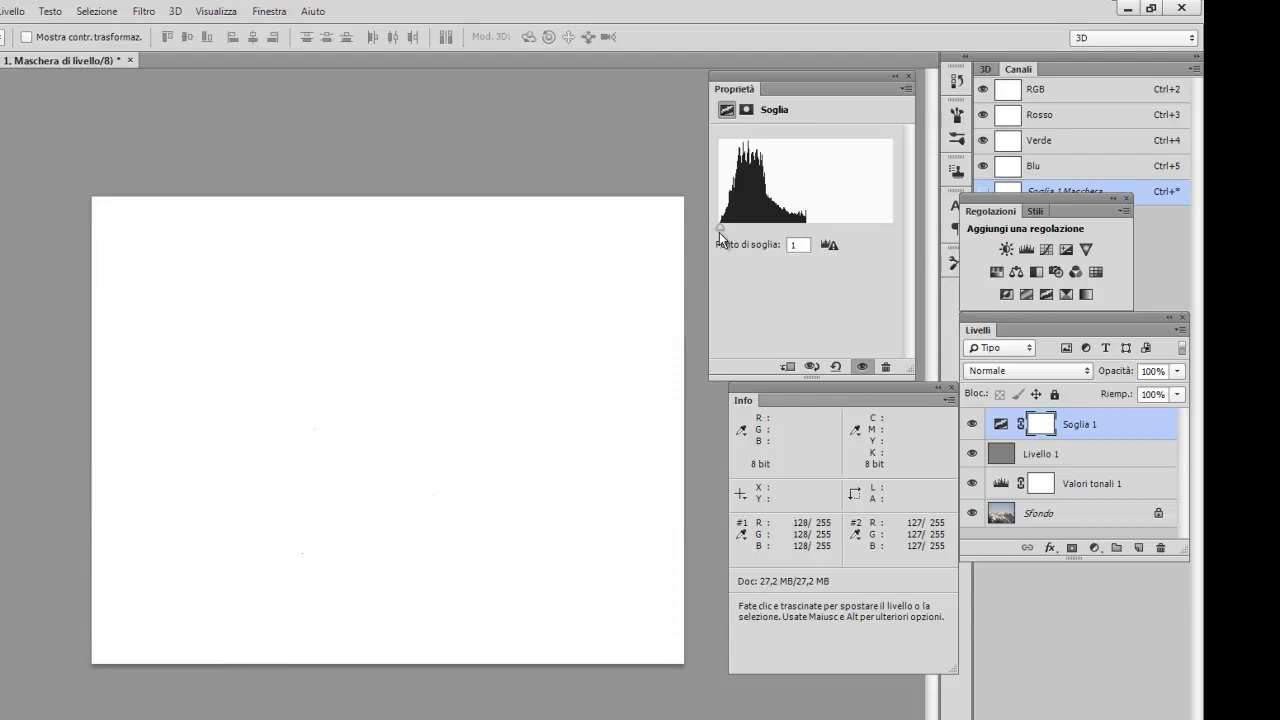
Step: Raise the threshold point gradually until it reads 17, leaving only the most neutral areas black
key(alt)
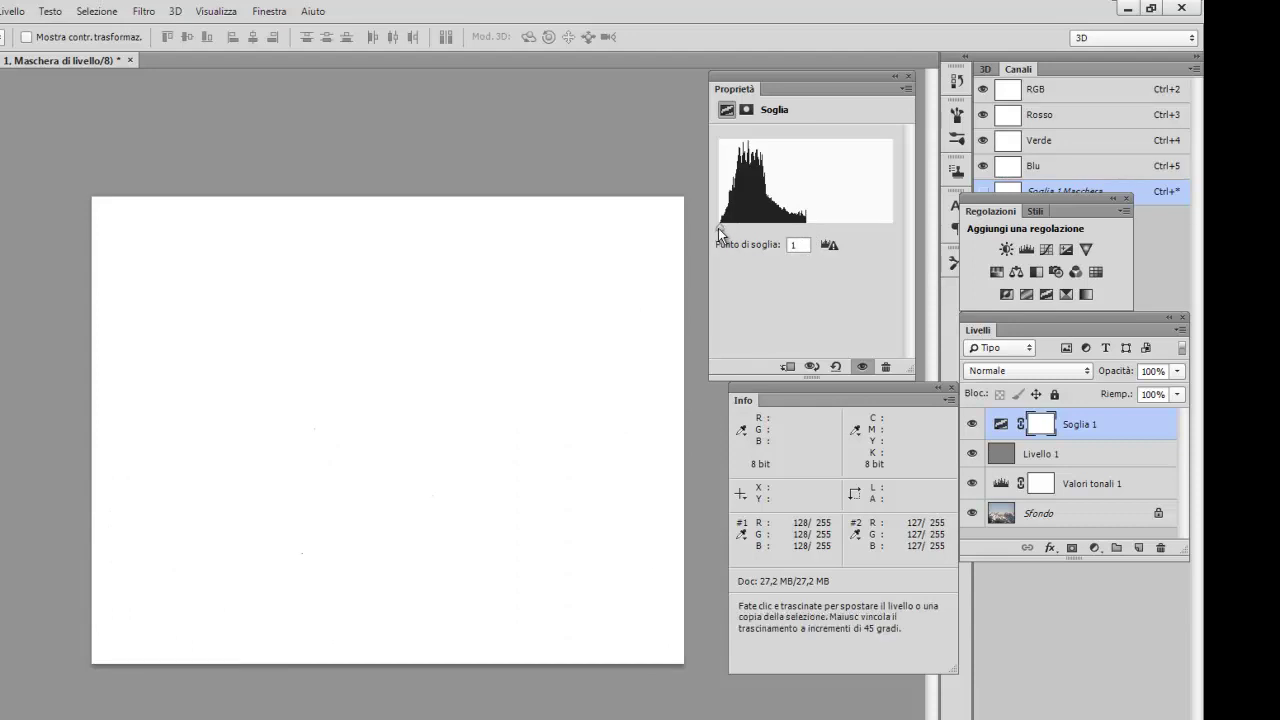
drag(720, 233, 731, 233)
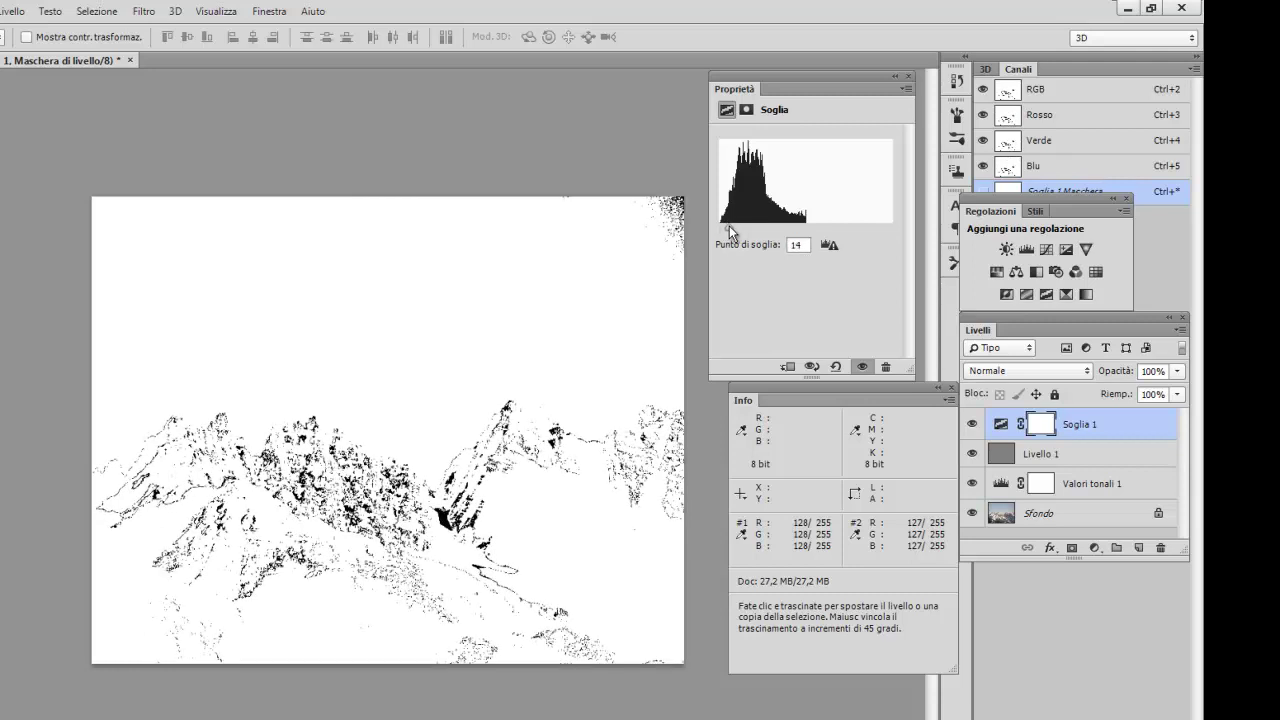
drag(731, 233, 733, 233)
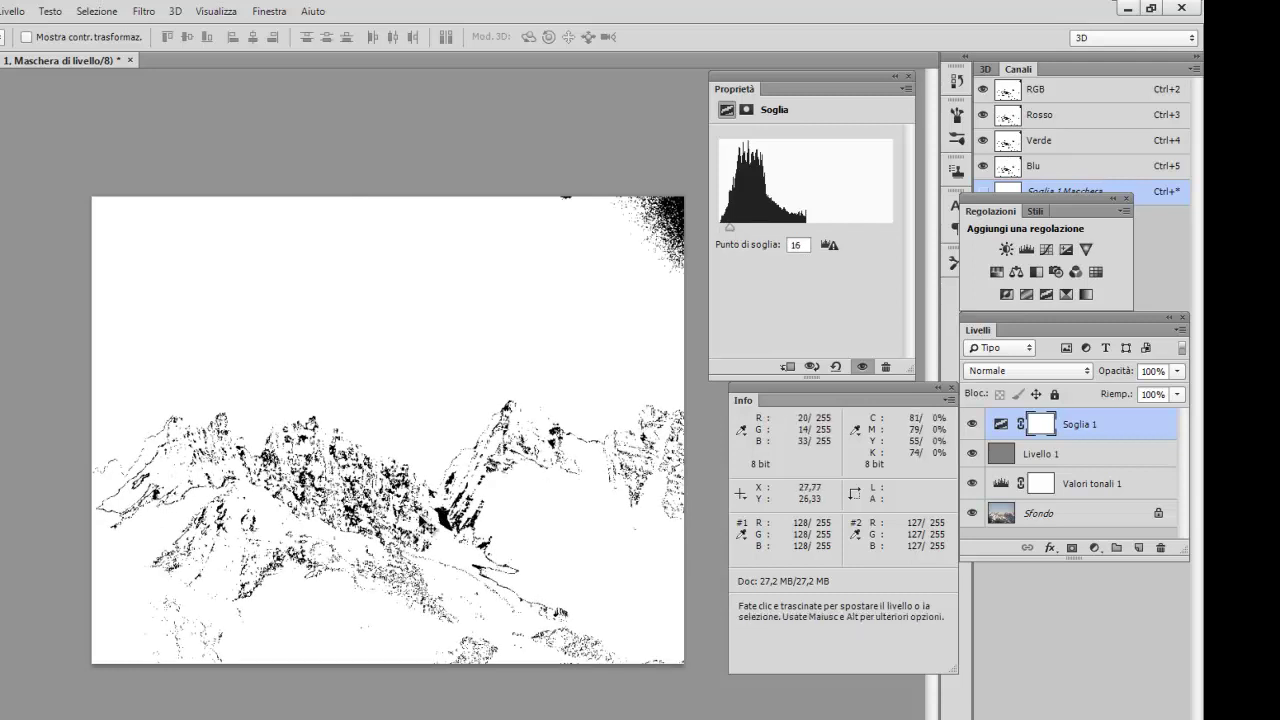
scroll(460, 455, up, 1)
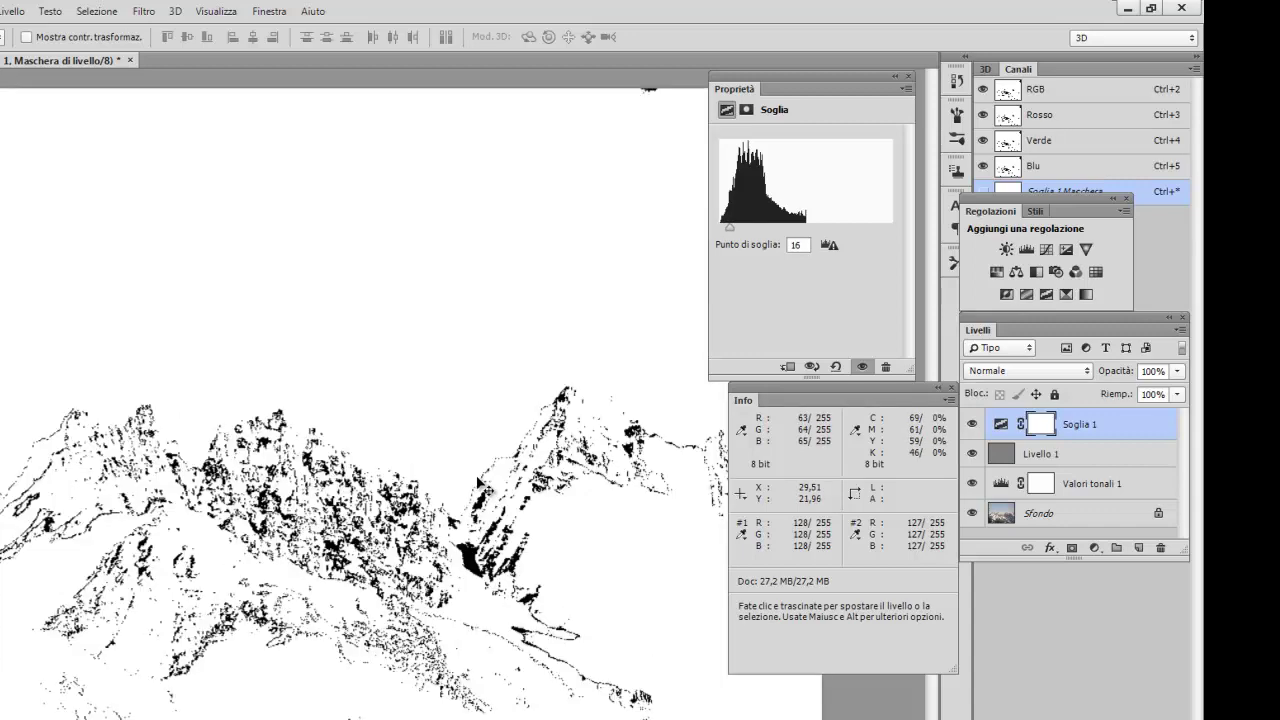
scroll(460, 455, up, 1)
scroll(474, 571, up, 1)
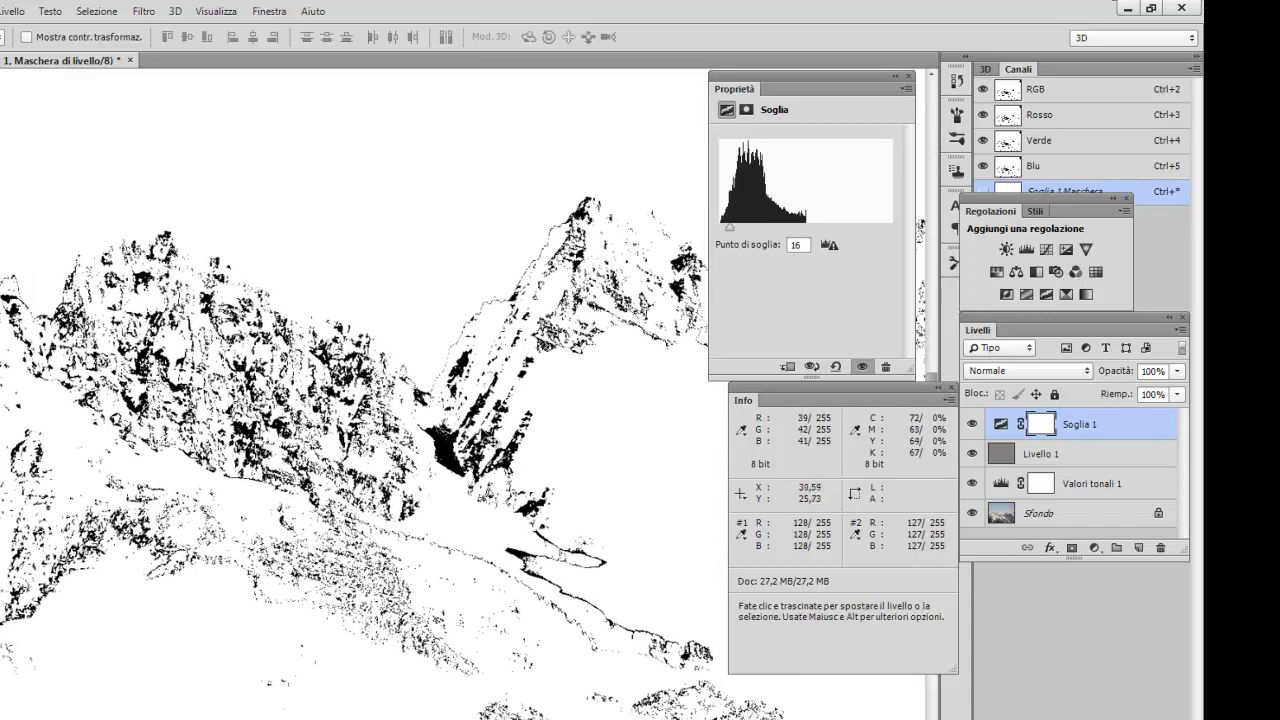
scroll(450, 500, up, 1)
scroll(440, 488, up, 1)
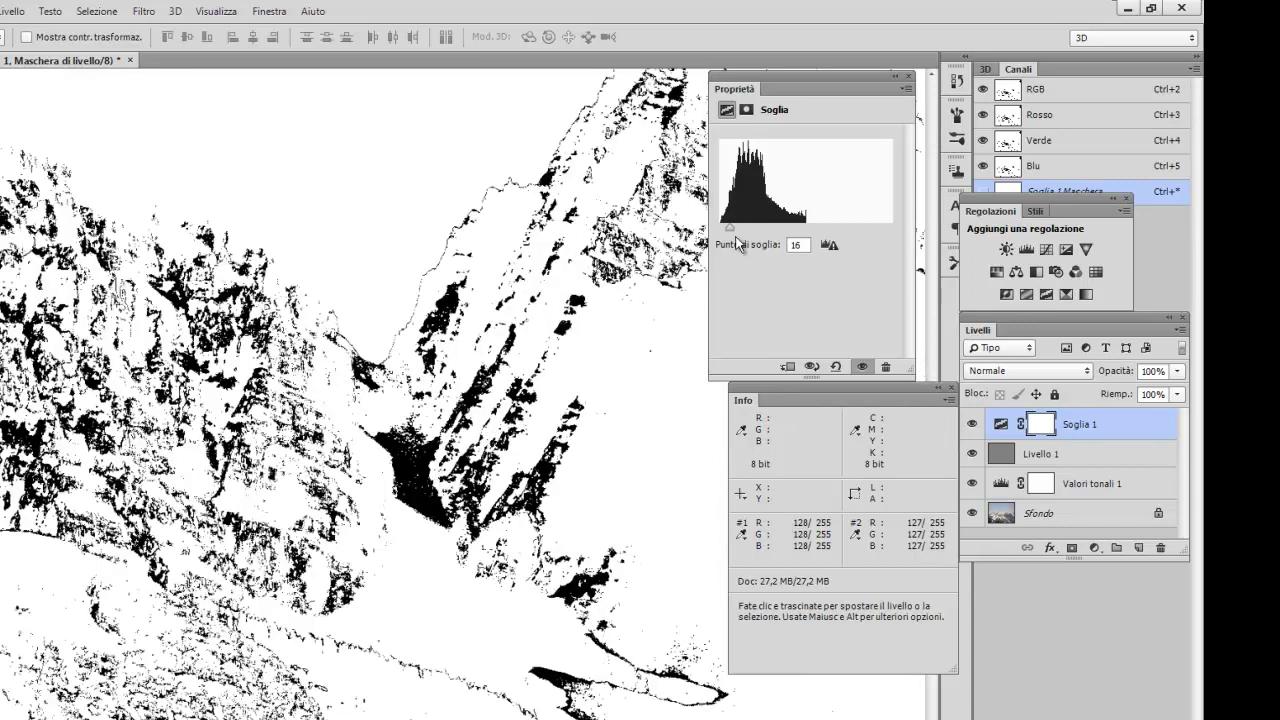
drag(731, 233, 734, 237)
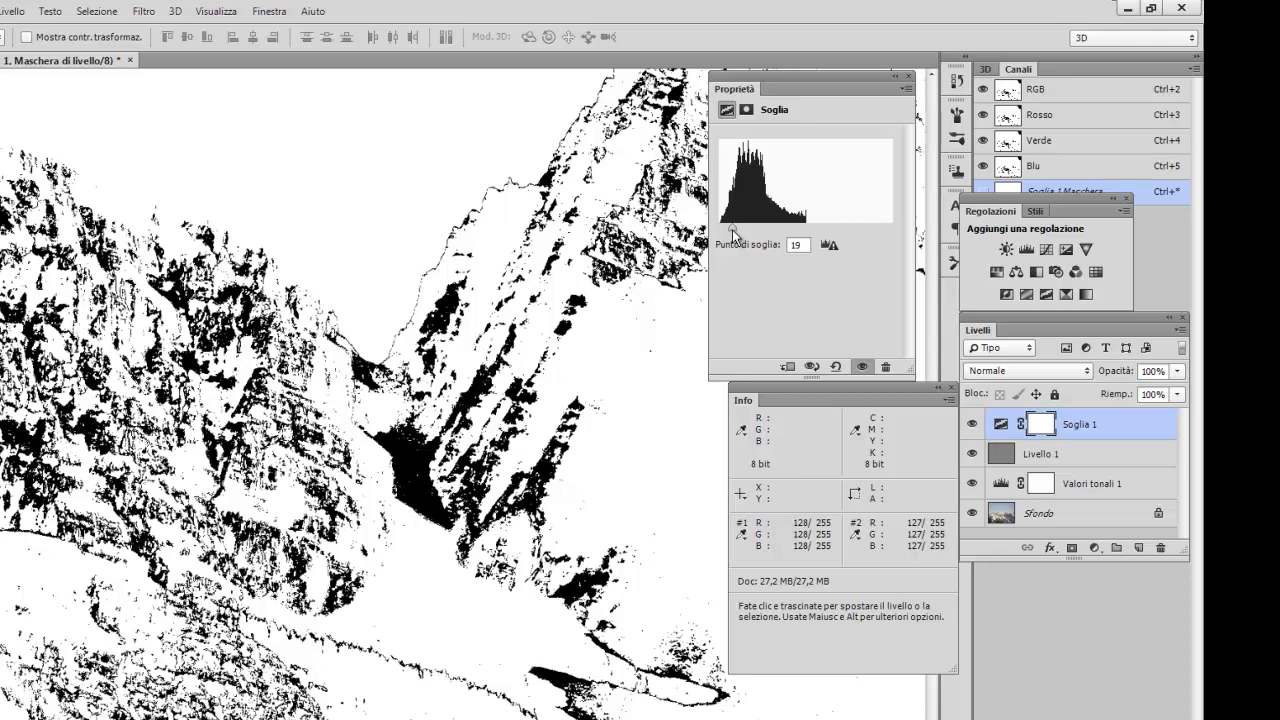
key(super)
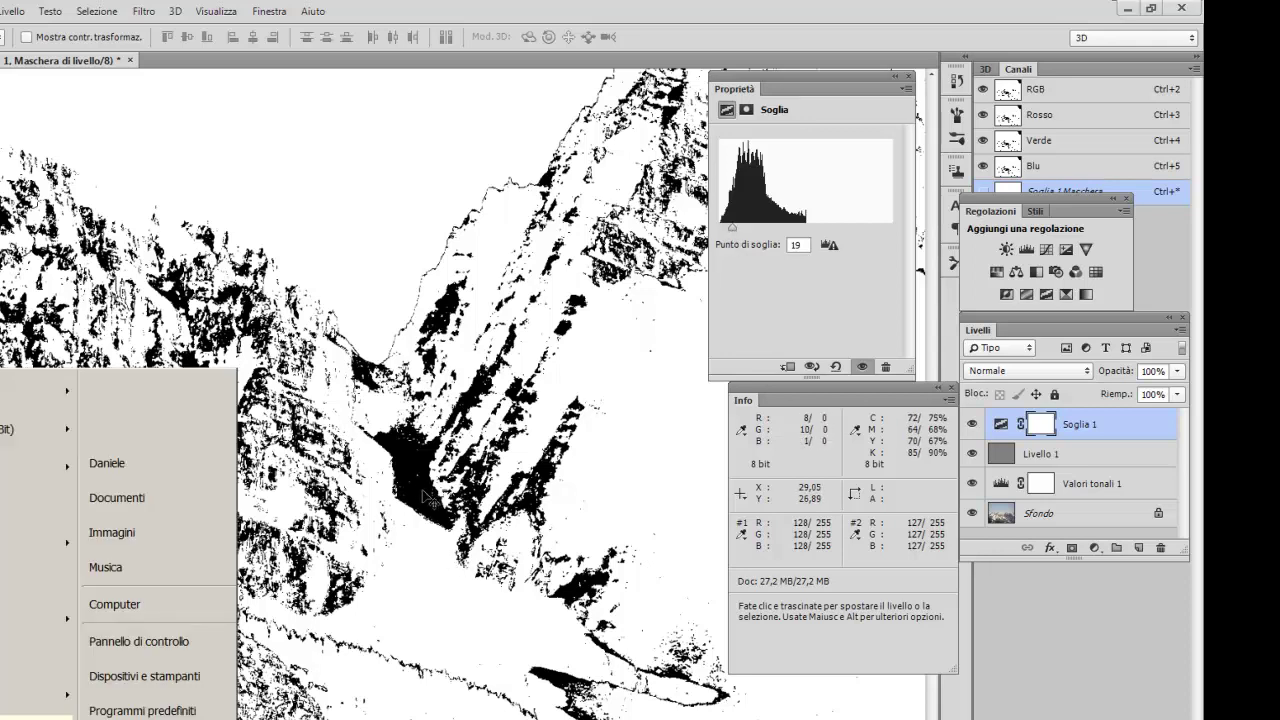
drag(735, 229, 730, 231)
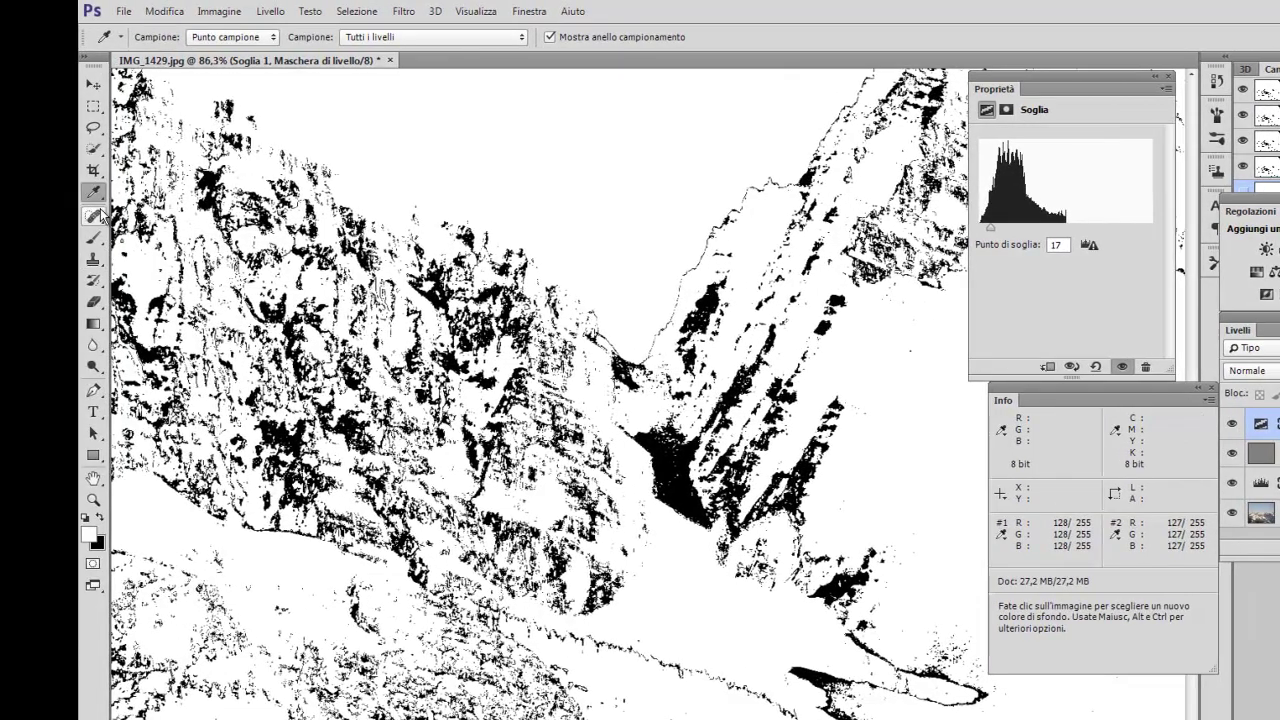
Step: Place a third colour sampler on the darkest spot with the Color Sampler tool
right_click(95, 194)
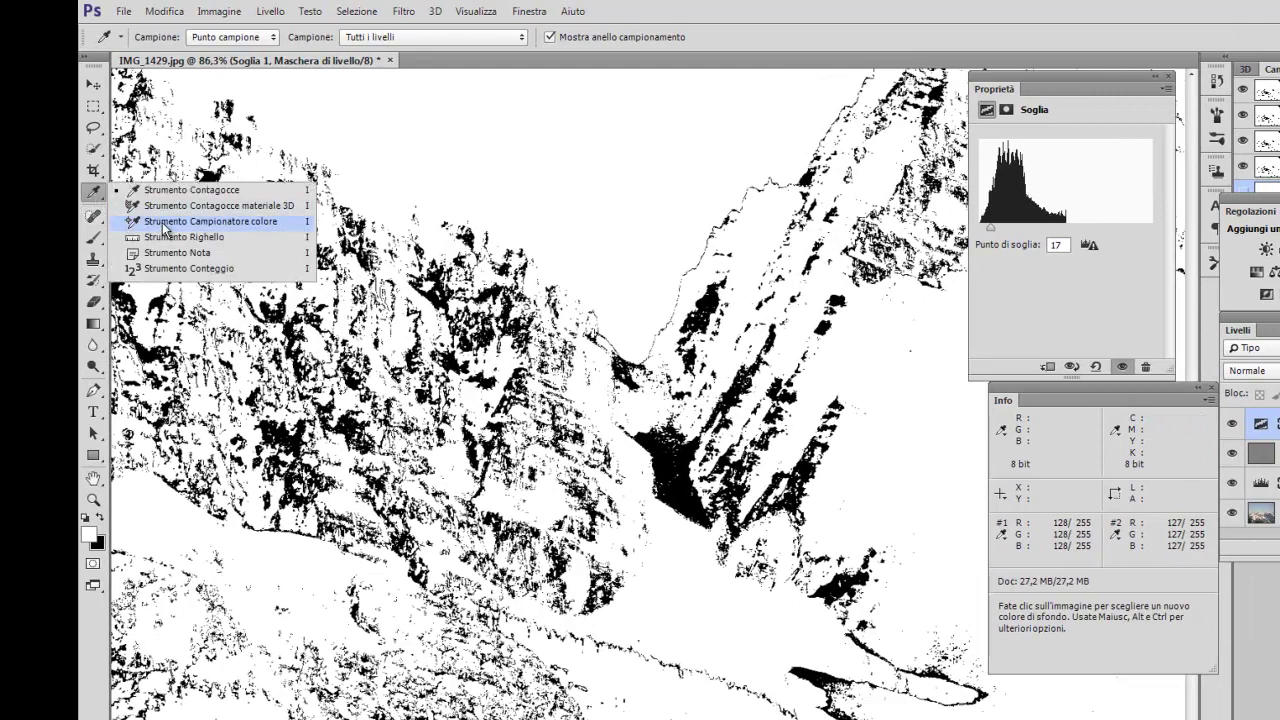
click(162, 223)
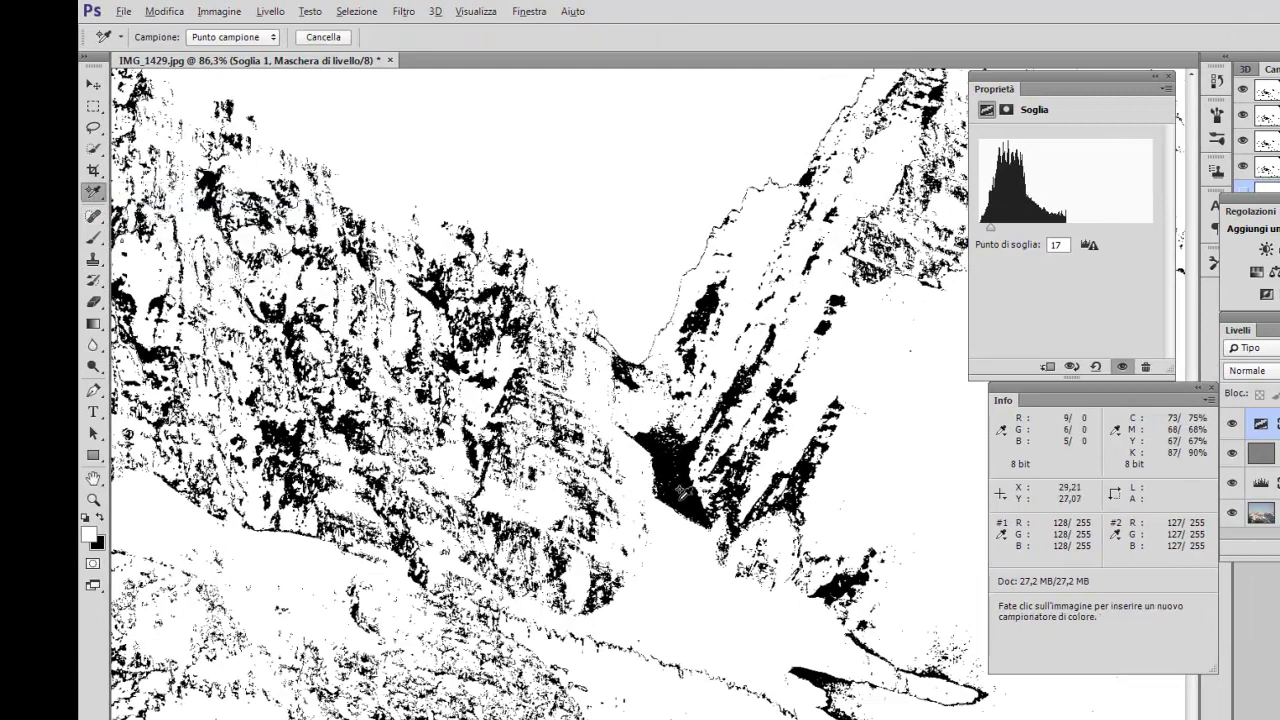
key(alt)
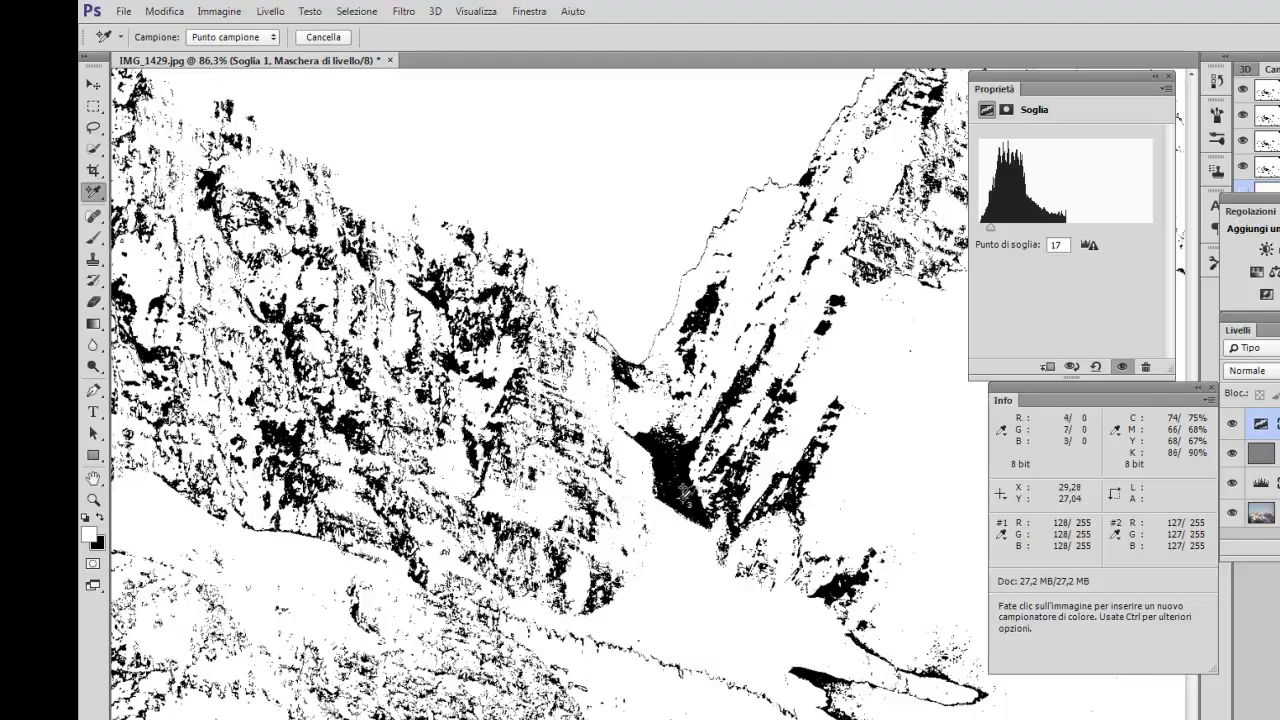
click(684, 500)
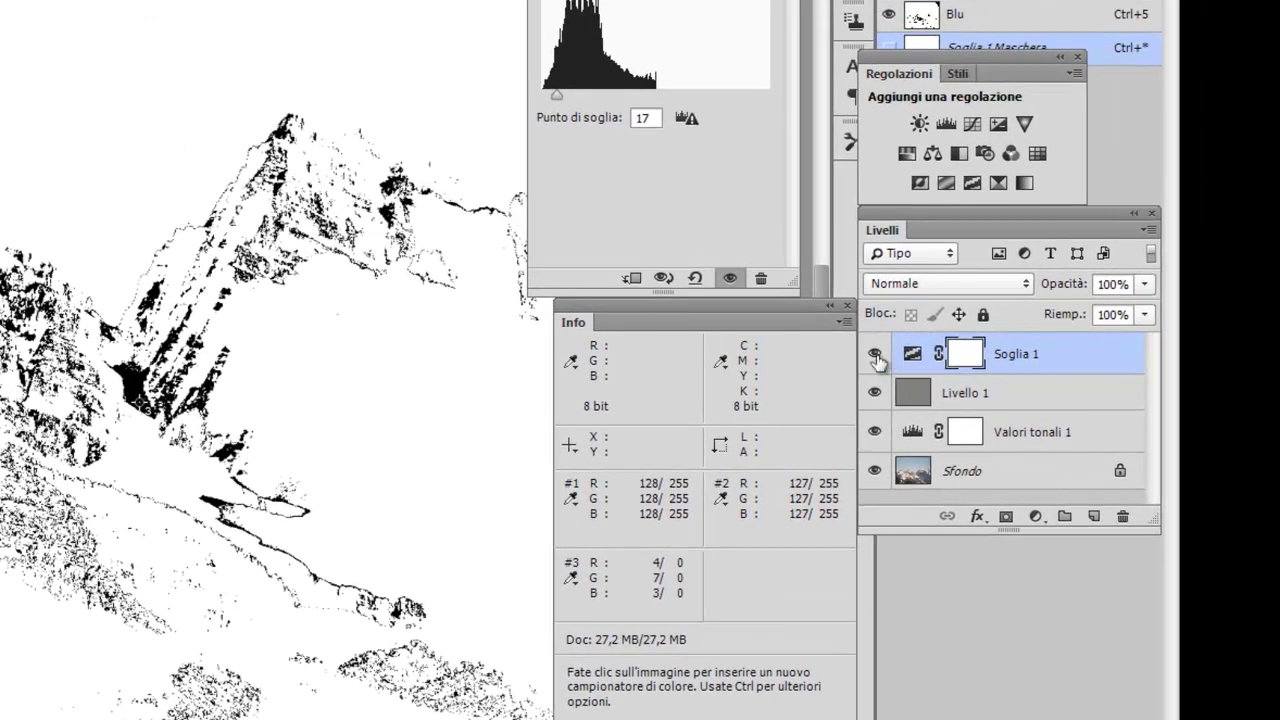
Step: Hide Soglia 1 and Livello 1, then select the Valori tonali 1 Levels layer
click(876, 356)
click(875, 393)
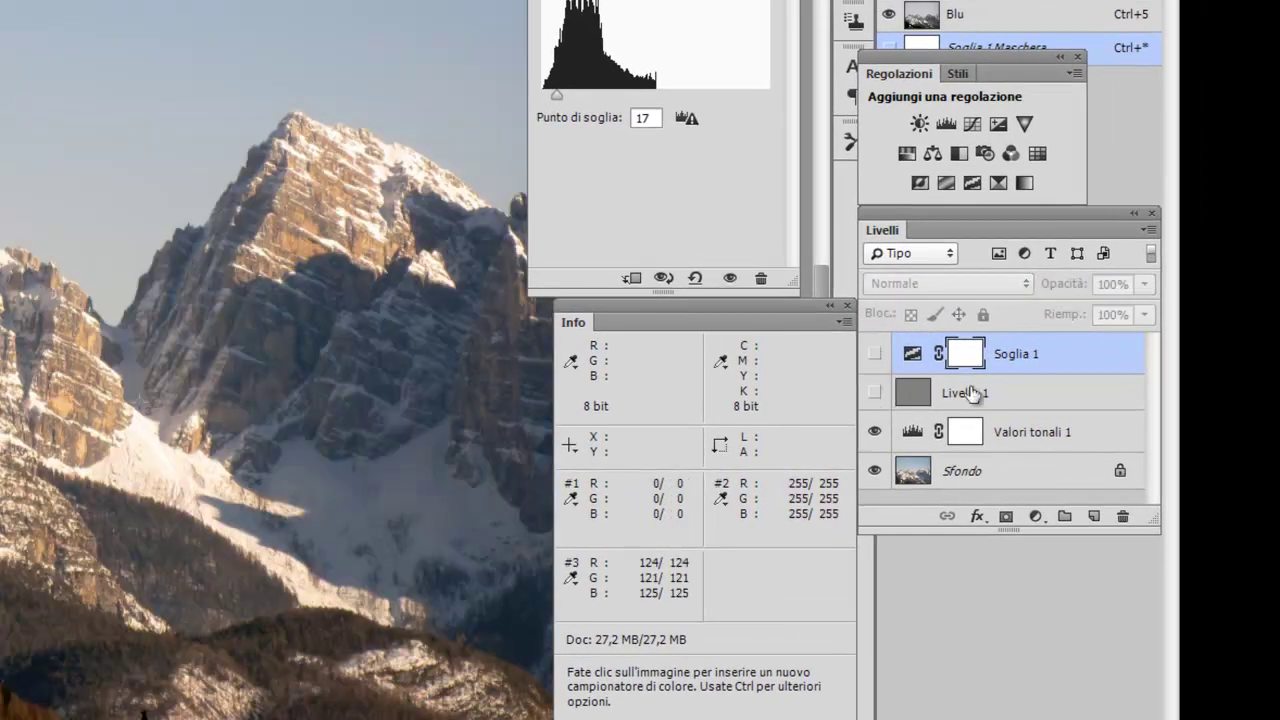
click(913, 434)
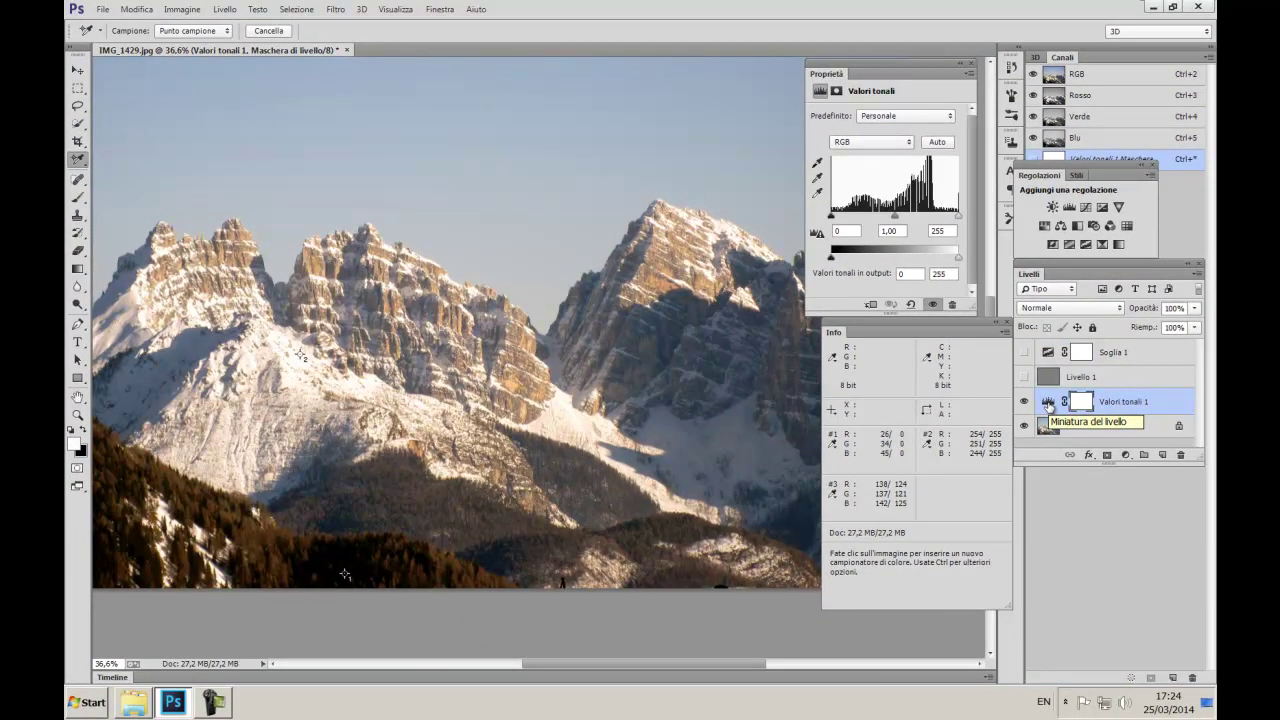
Step: Use the Levels grey-point eyedropper at sampler #3 in the mountains, neutralizing it to 123/124/123
drag(866, 74, 815, 74)
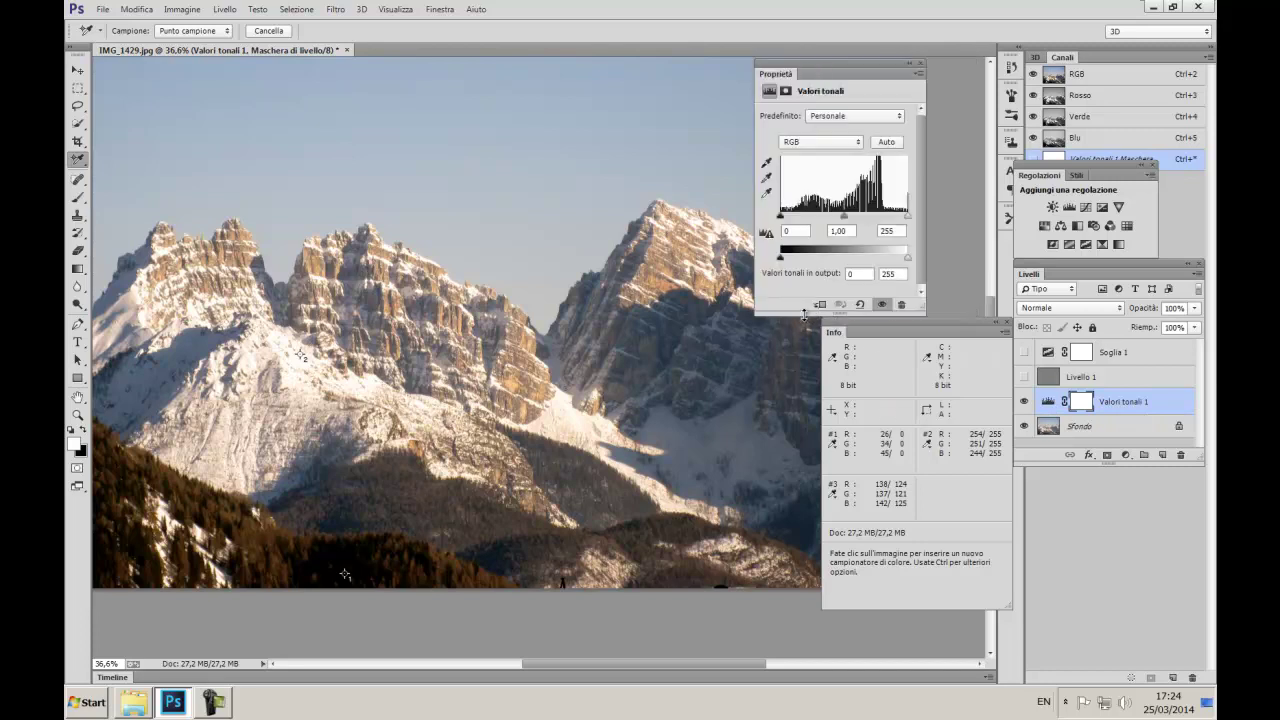
key(F8)
key(F8)
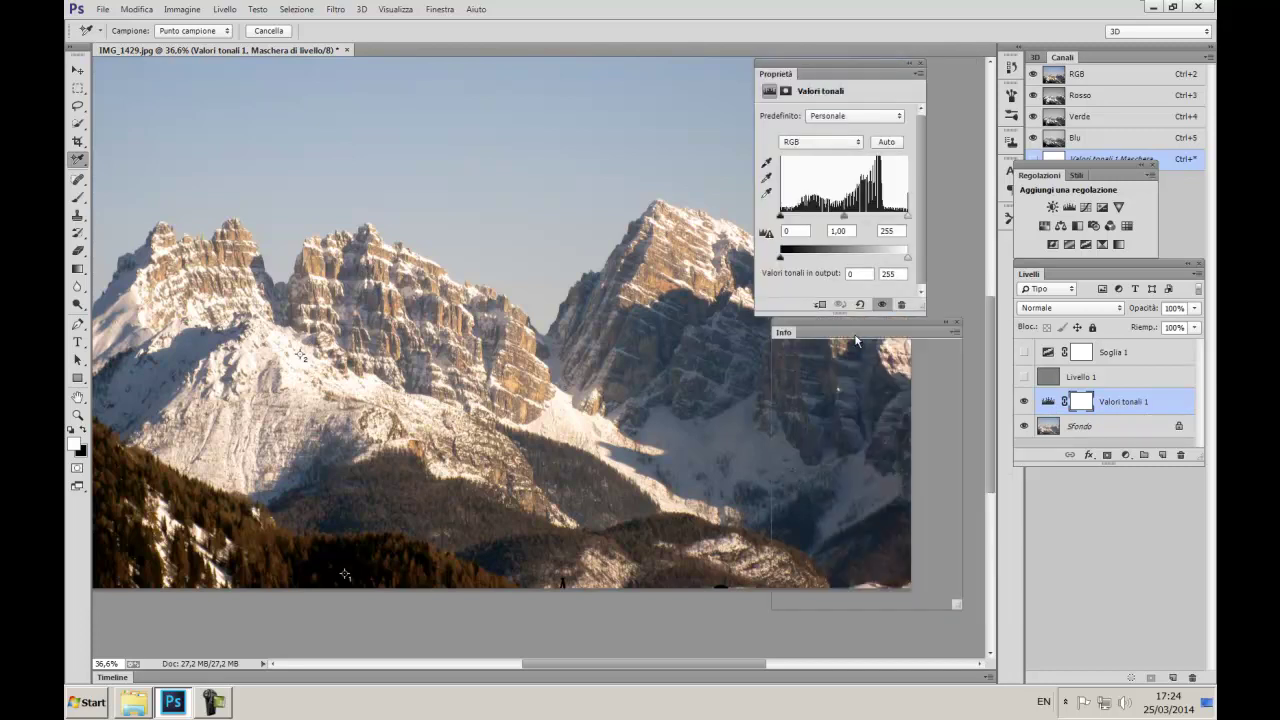
click(766, 177)
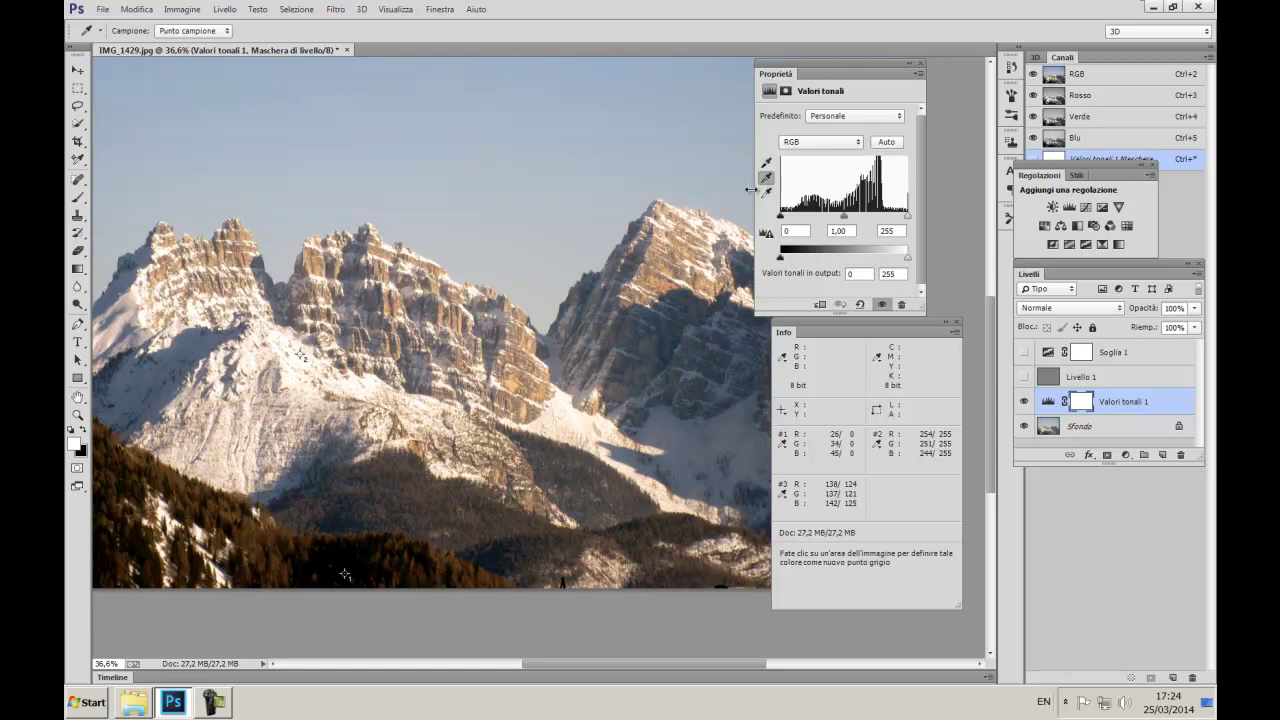
scroll(600, 350, up, 2)
scroll(593, 363, up, 3)
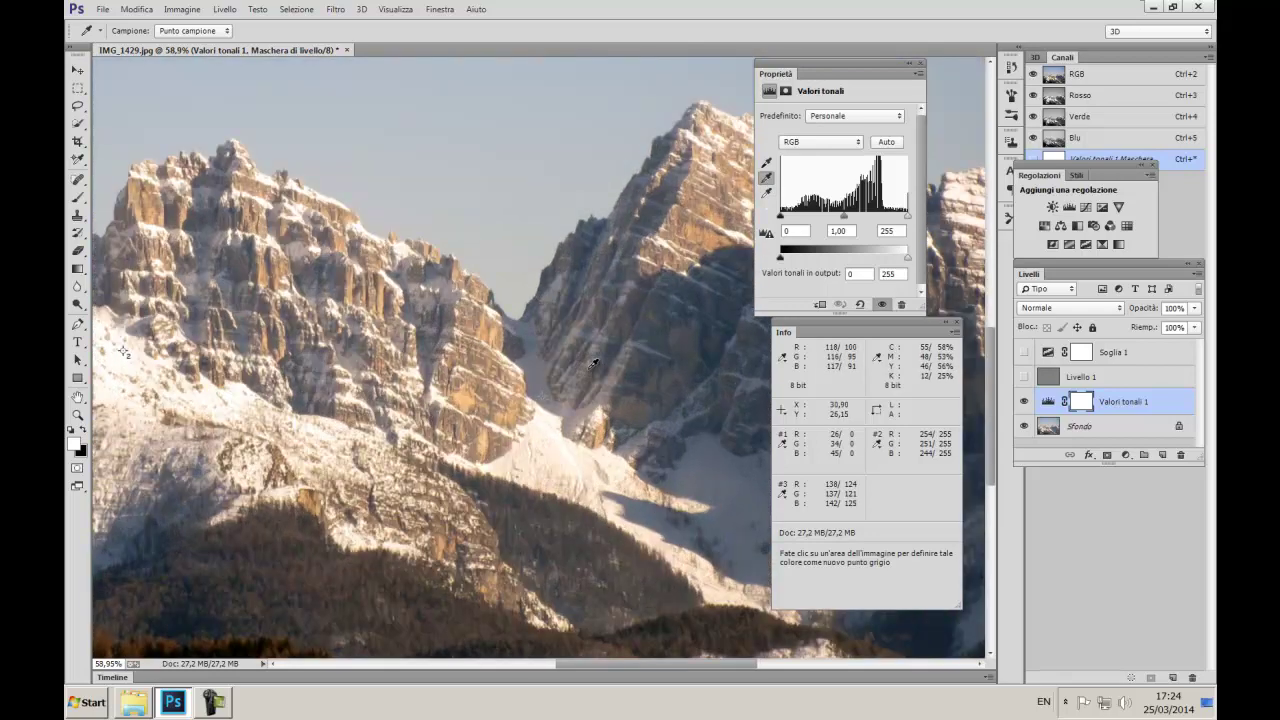
scroll(593, 363, up, 3)
scroll(593, 363, up, 3)
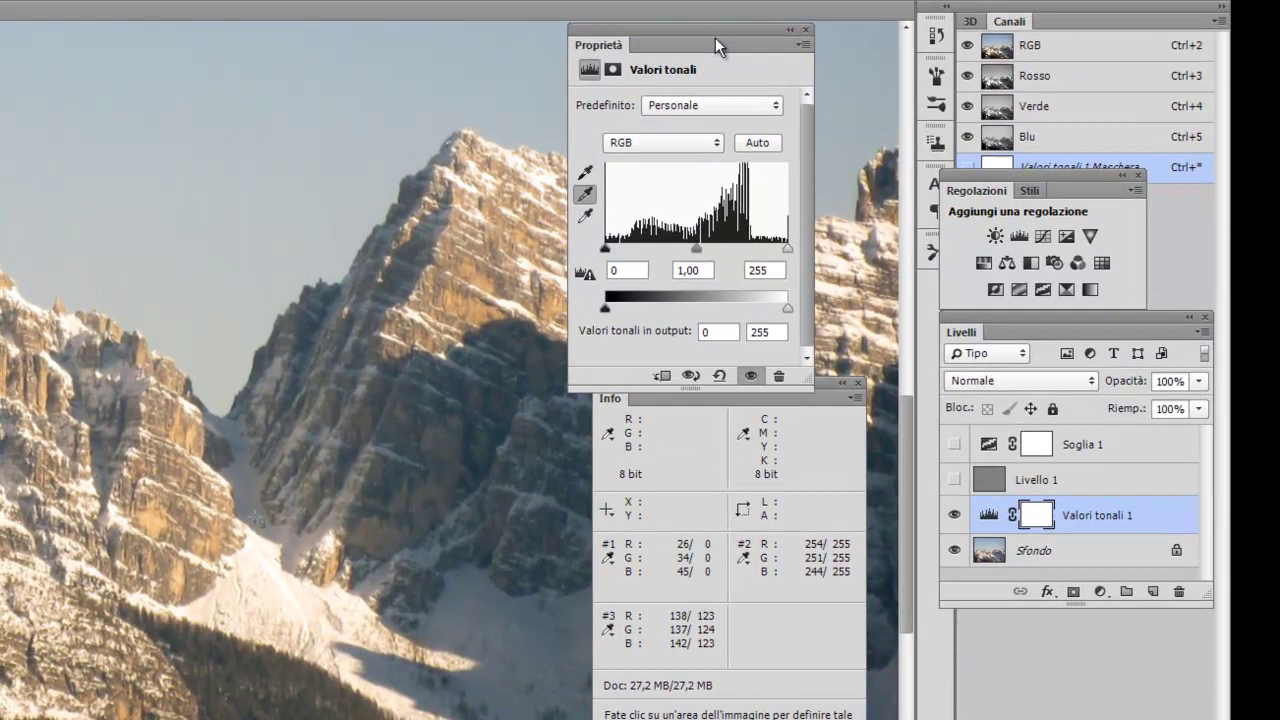
drag(715, 40, 722, 6)
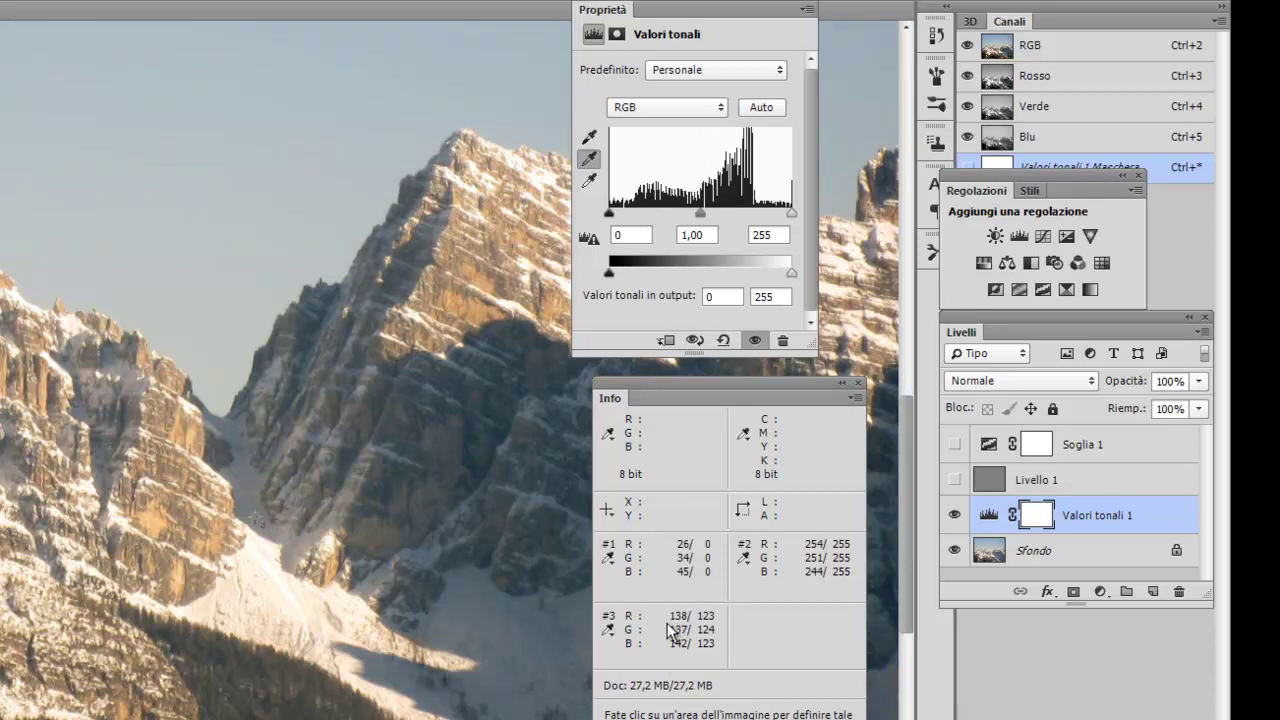
Step: Adjust the Rosso channel midtone in Levels toward a neutral 128 on sampler #3
click(666, 107)
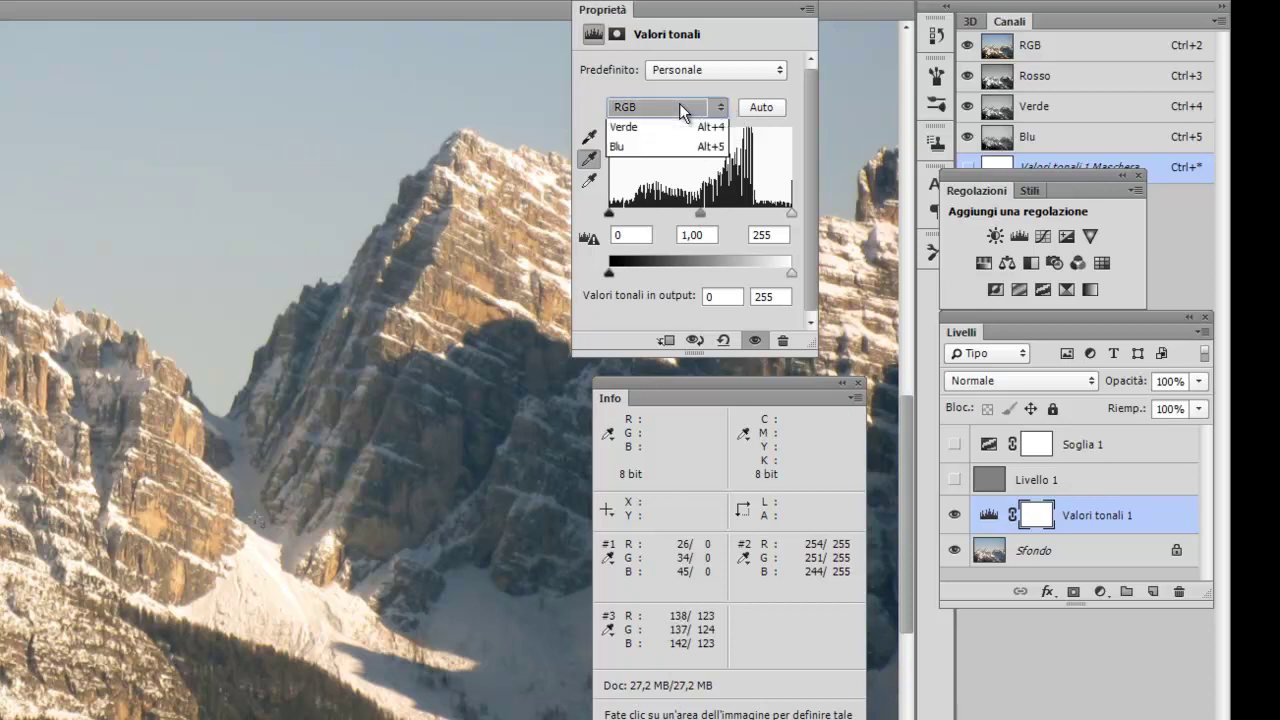
click(660, 121)
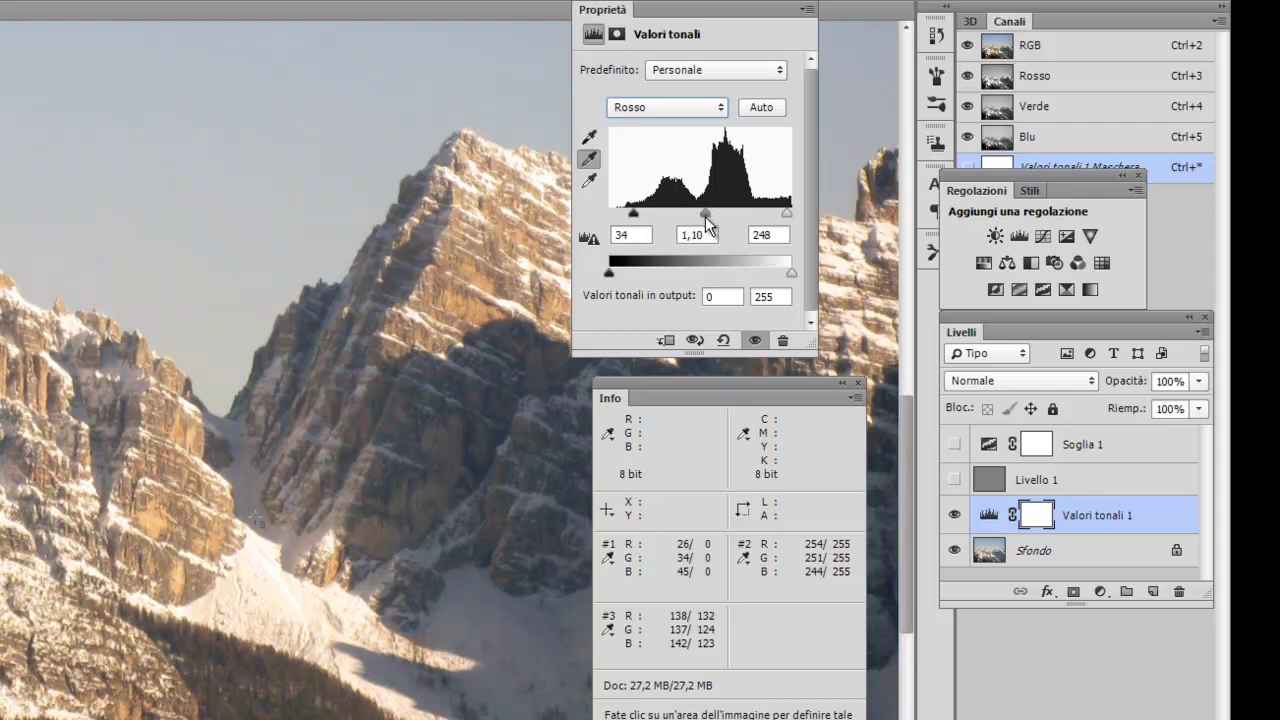
drag(706, 215, 710, 214)
drag(699, 237, 710, 240)
Step: Adjust the Verde and Blu midtones so sampler #3 reads 128/128/128, Blu gamma 1,04
click(681, 111)
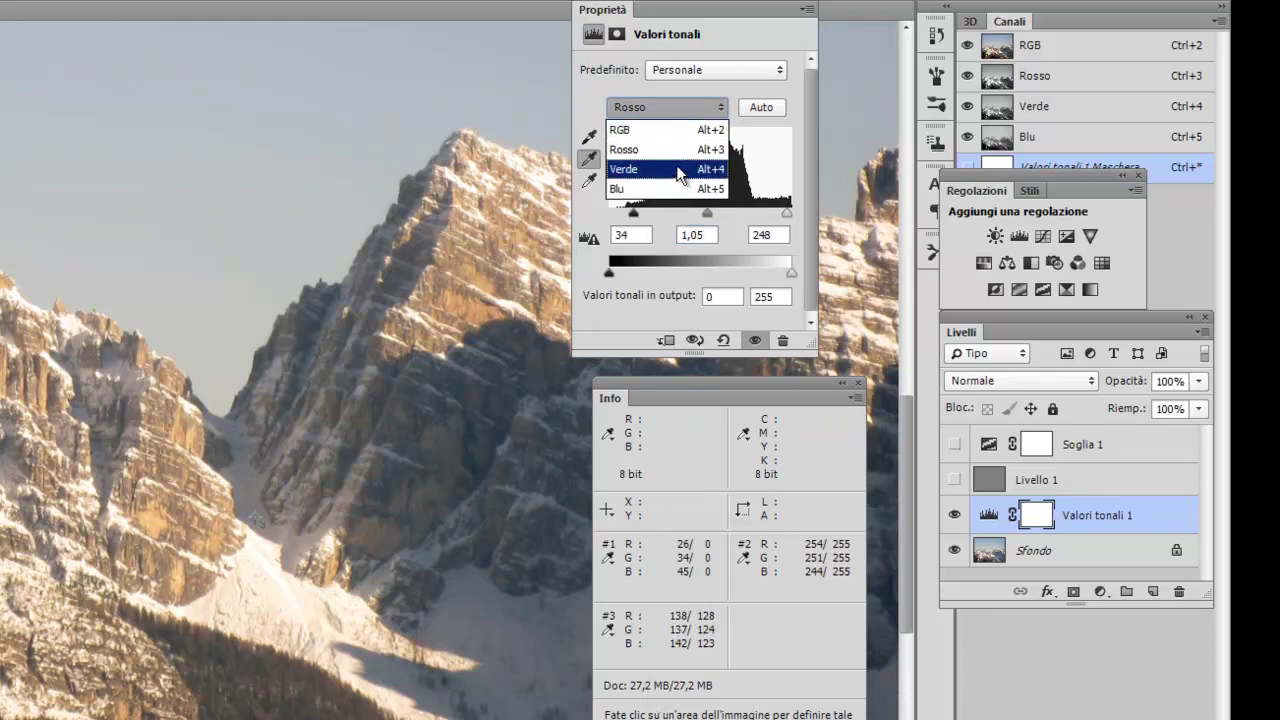
click(676, 167)
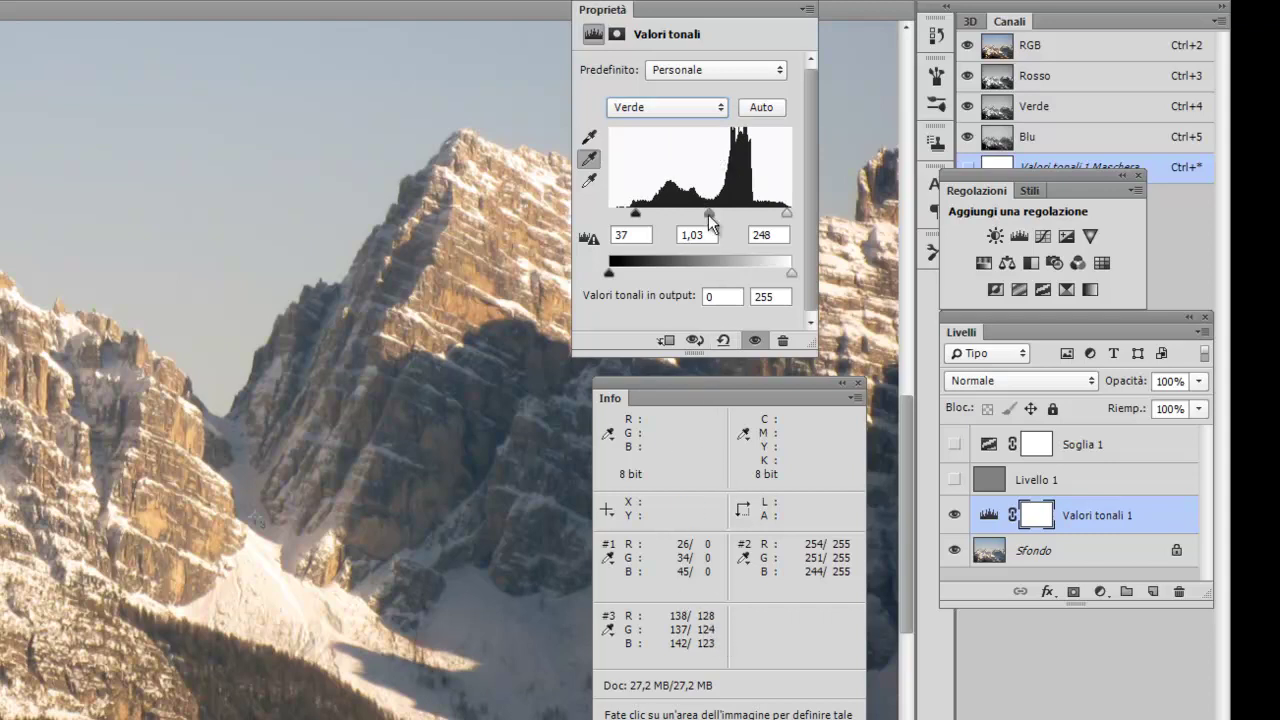
drag(711, 214, 707, 214)
click(683, 107)
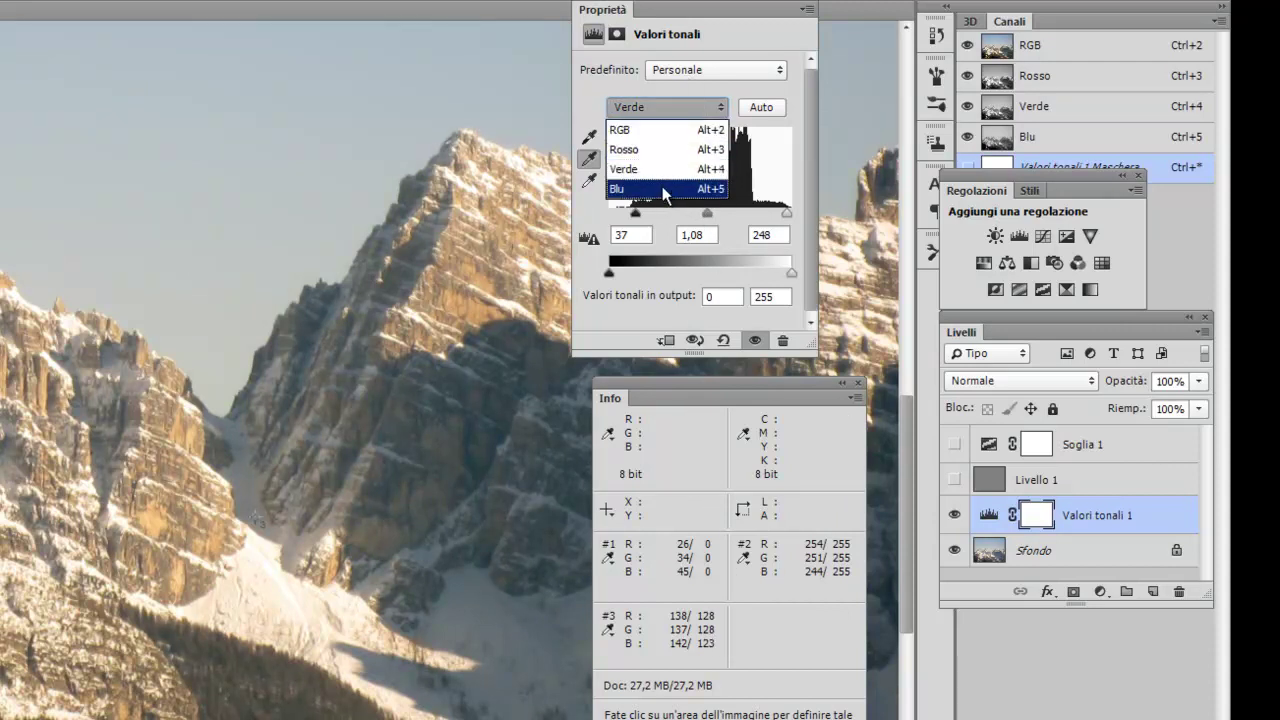
click(667, 188)
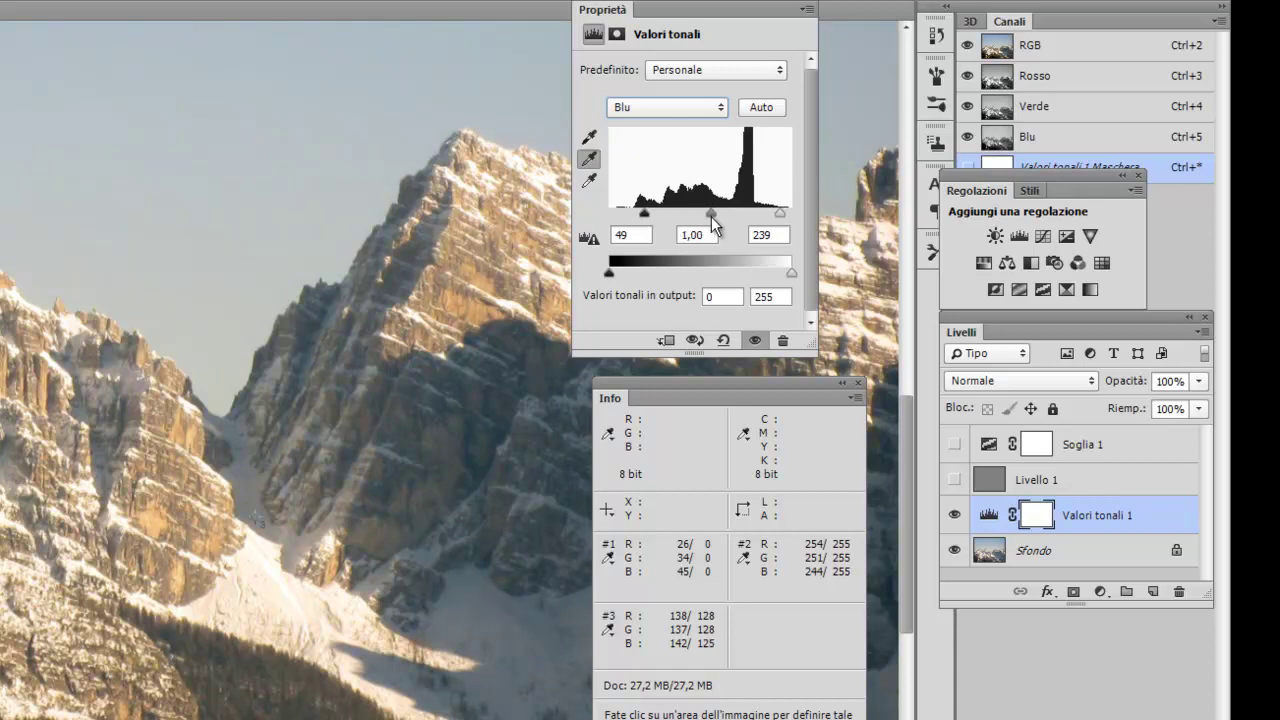
drag(713, 218, 711, 222)
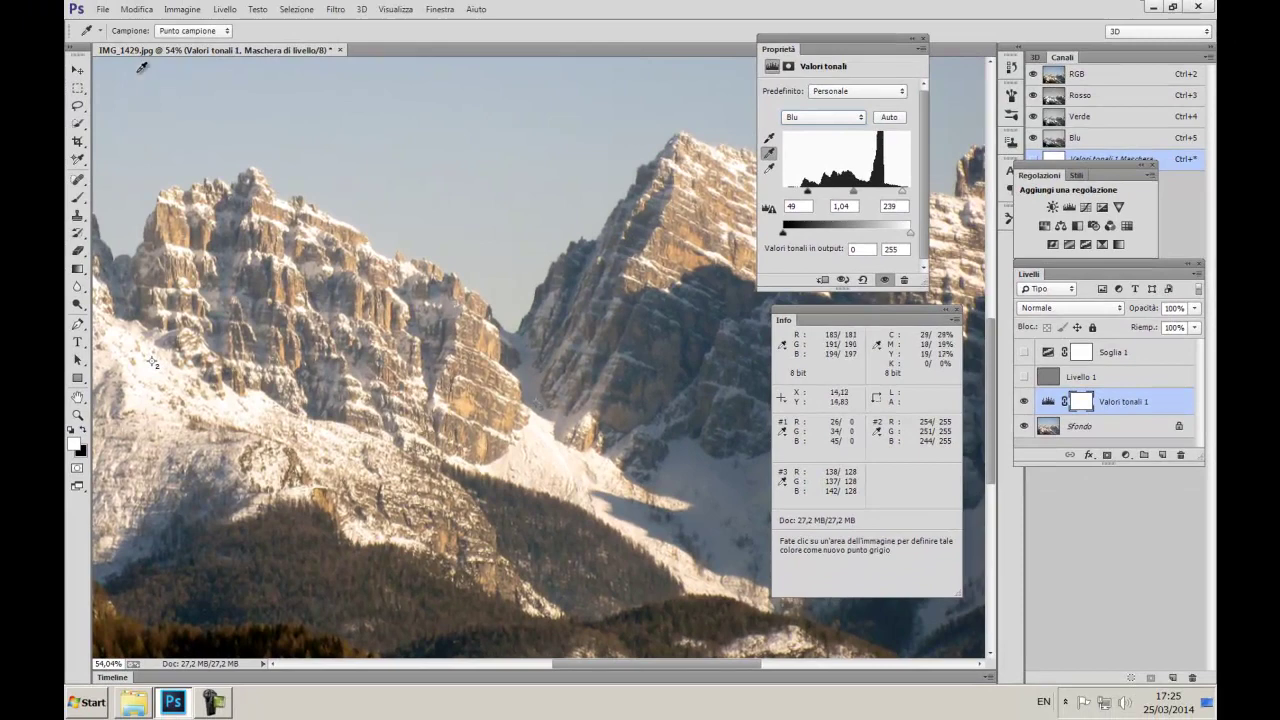
Step: Switch to the Move tool and zoom out to view the whole mountain photo
click(77, 70)
scroll(422, 160, down, 2)
scroll(424, 151, down, 3)
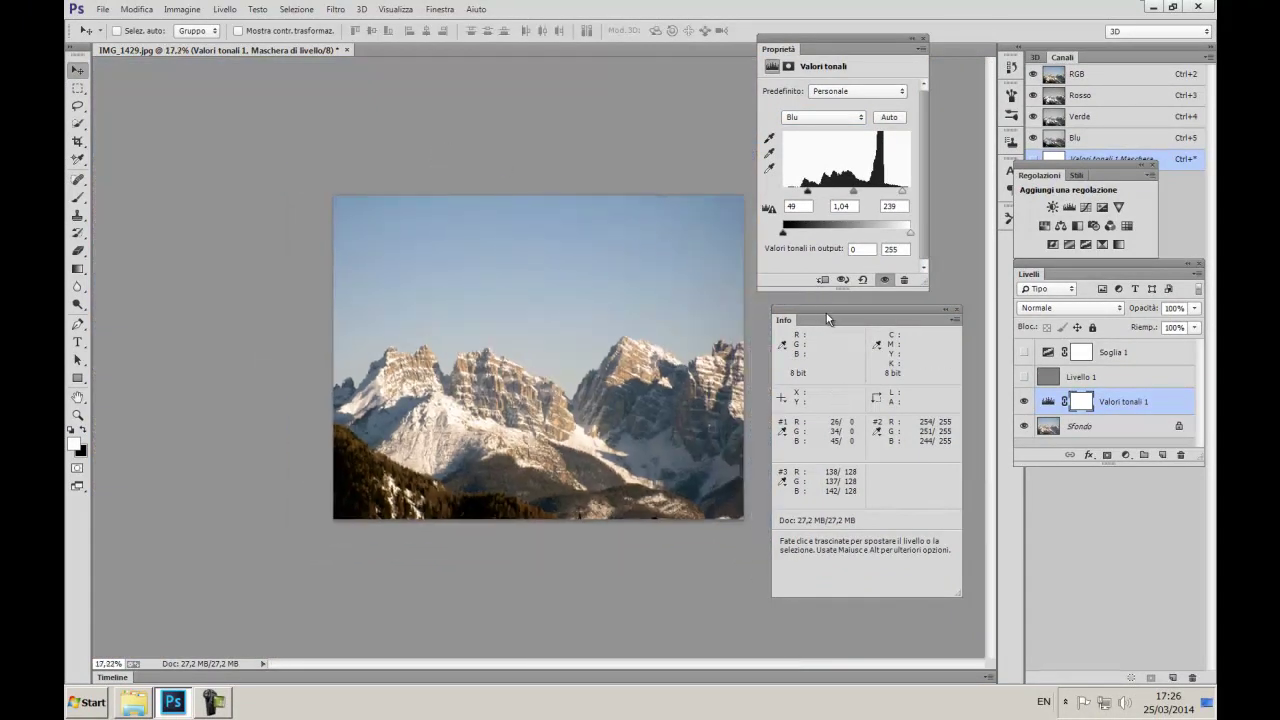
drag(828, 308, 826, 296)
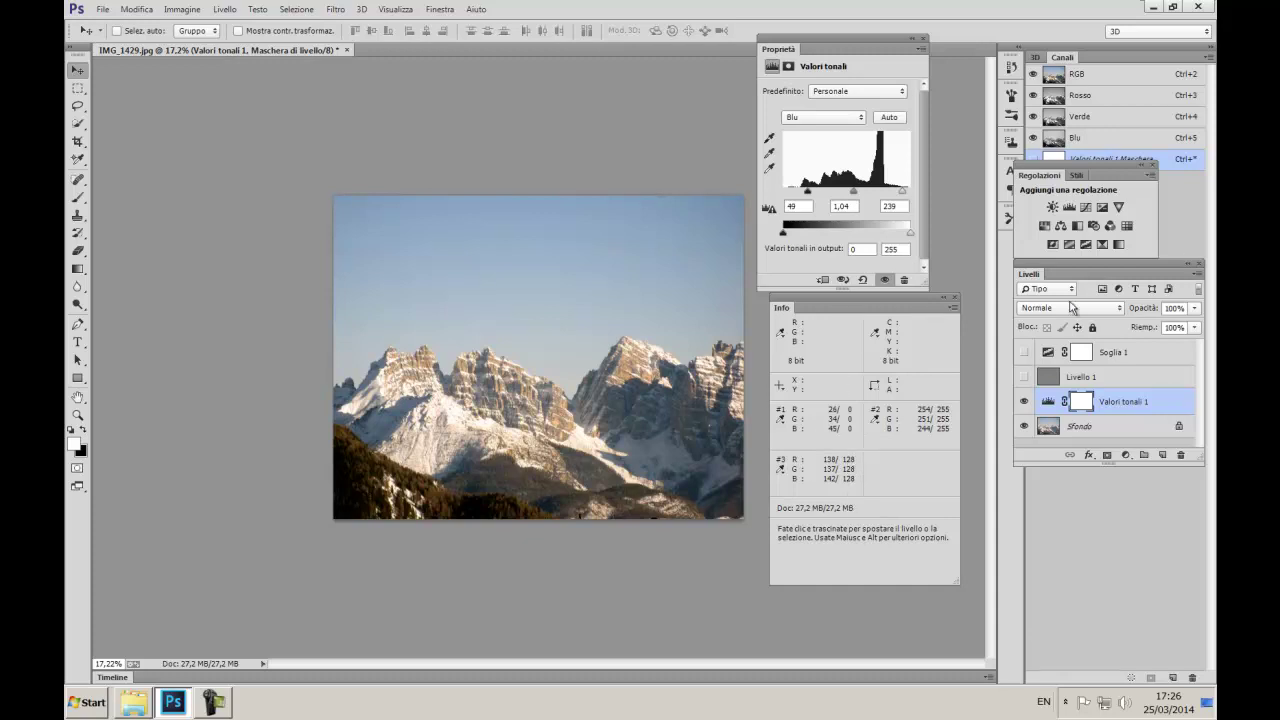
Step: Toggle the Valori tonali 1 Levels layer off and on to compare the correction
click(1024, 402)
click(1024, 402)
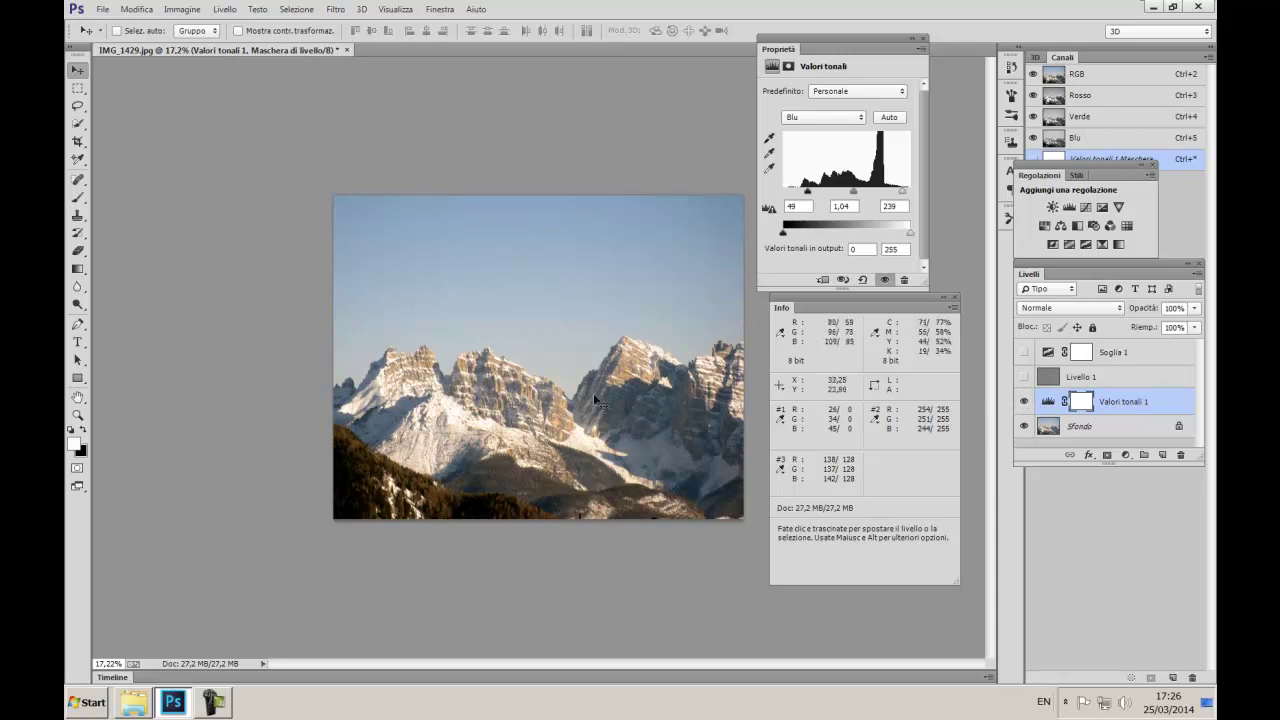
scroll(470, 343, up, 1)
scroll(470, 343, up, 1)
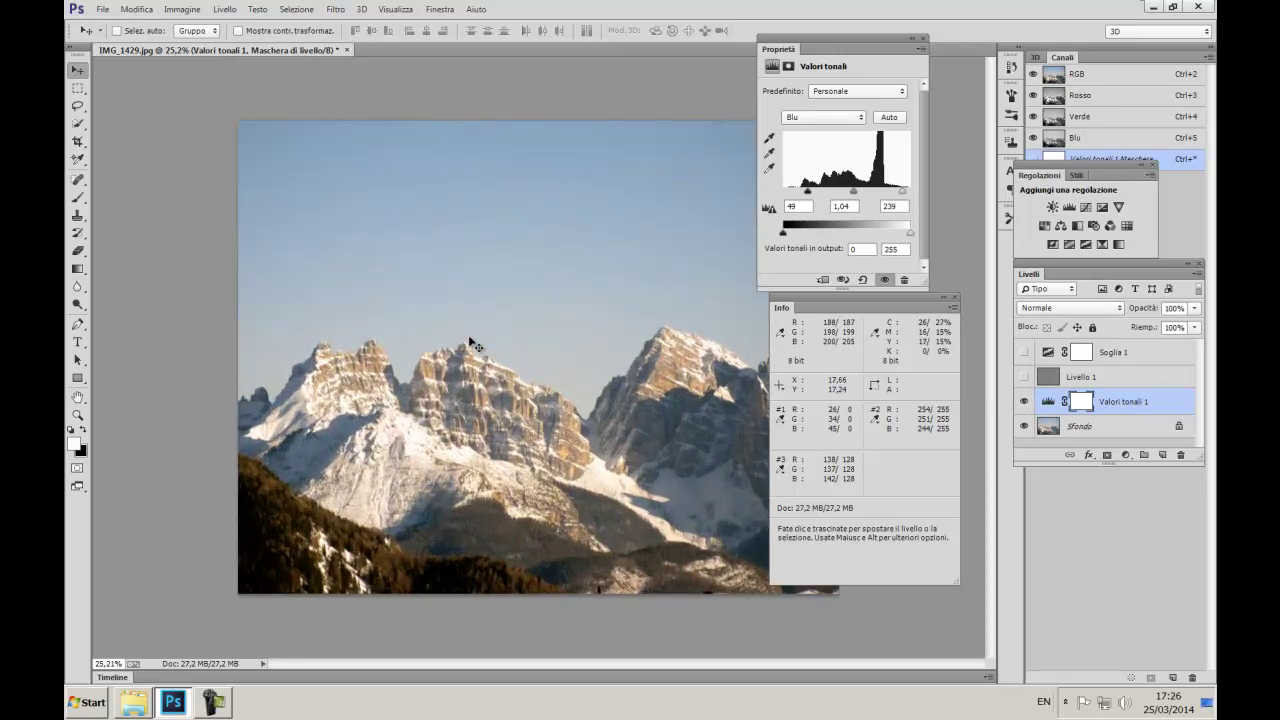
scroll(472, 344, down, 2)
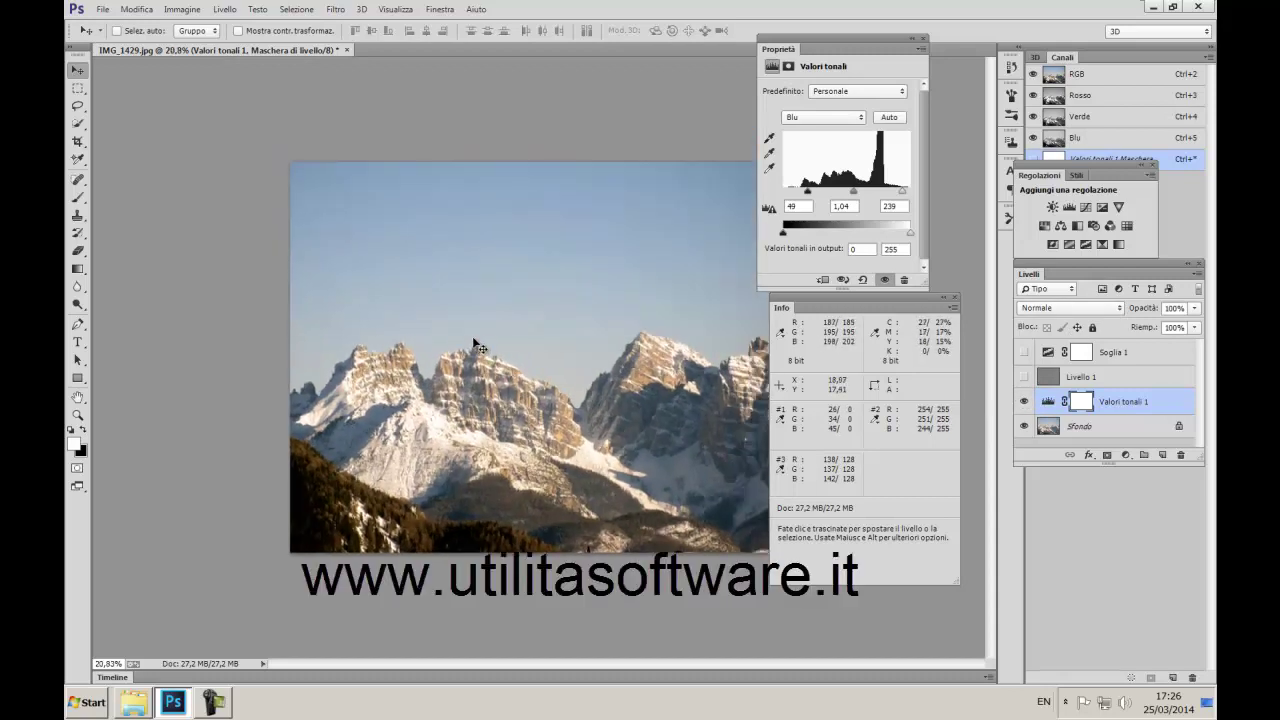
scroll(475, 344, down, 1)
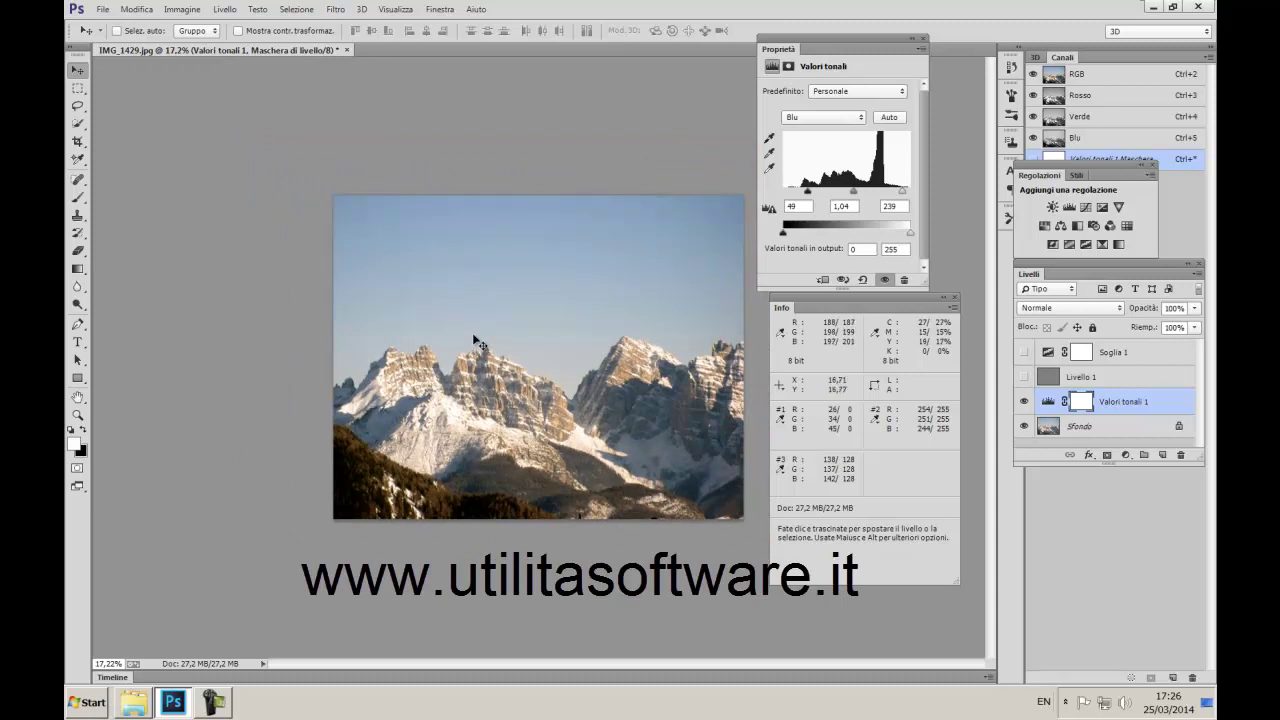